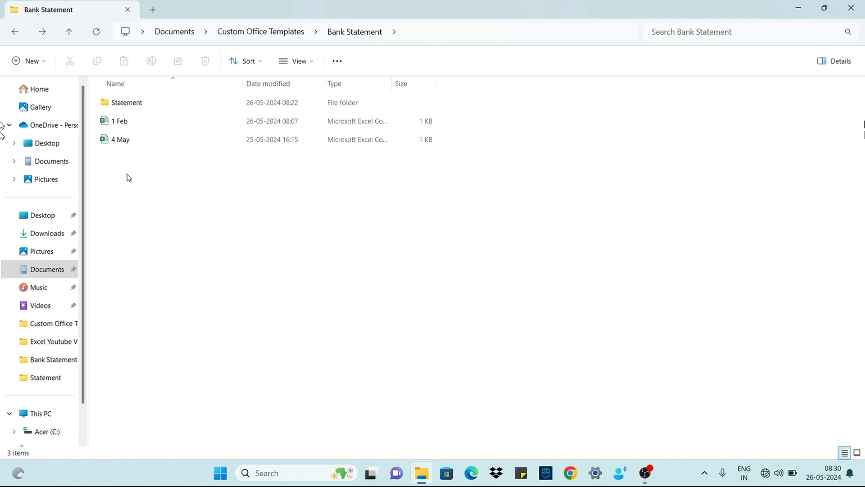
Look at the CSV files in the Statement folder and return to the Bank Statement folder
double_click(128, 103)
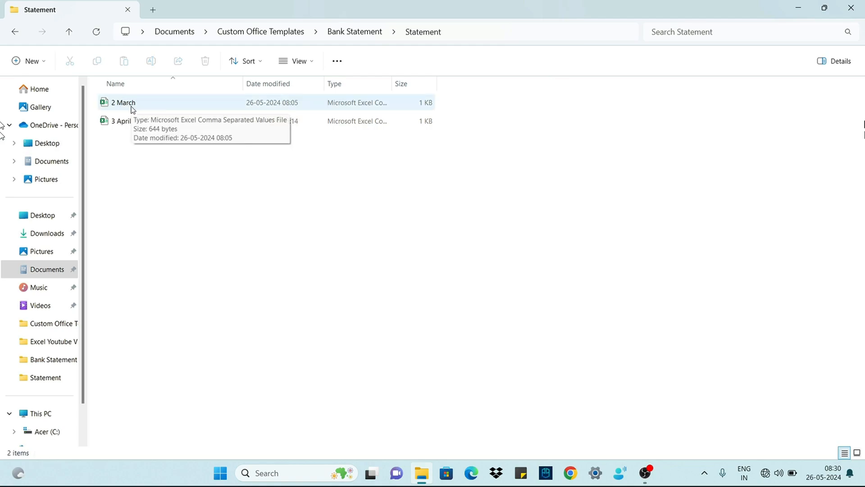
key(alt+Left)
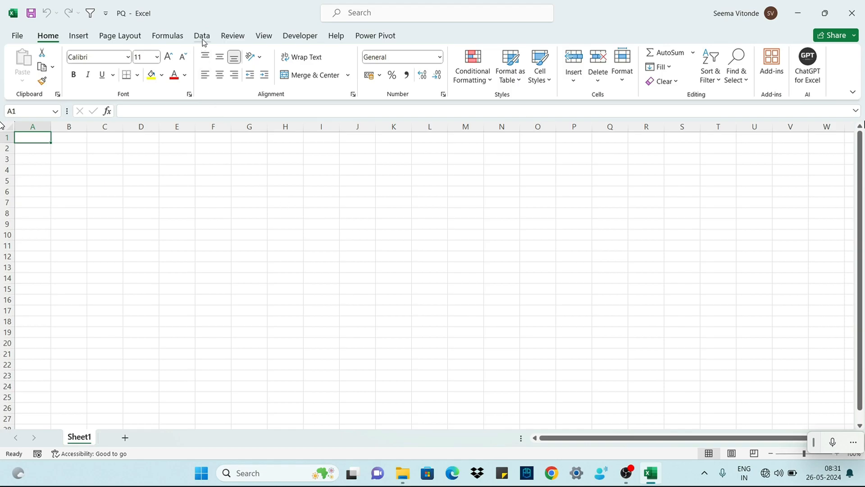
In the PQ workbook, get data from the folder Custom Office Templates\Bank Statement\Statement and open it for transformation in Power Query
click(202, 37)
click(20, 80)
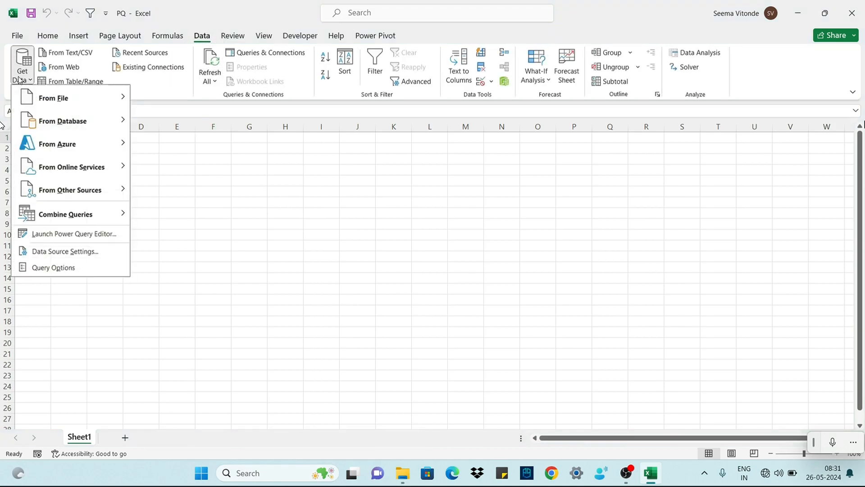
mouse_move(54, 101)
click(189, 168)
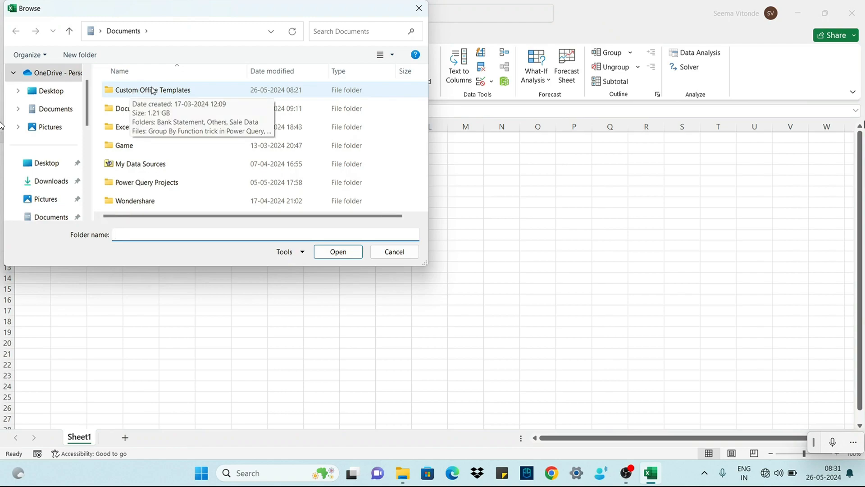
double_click(151, 89)
double_click(135, 90)
click(137, 91)
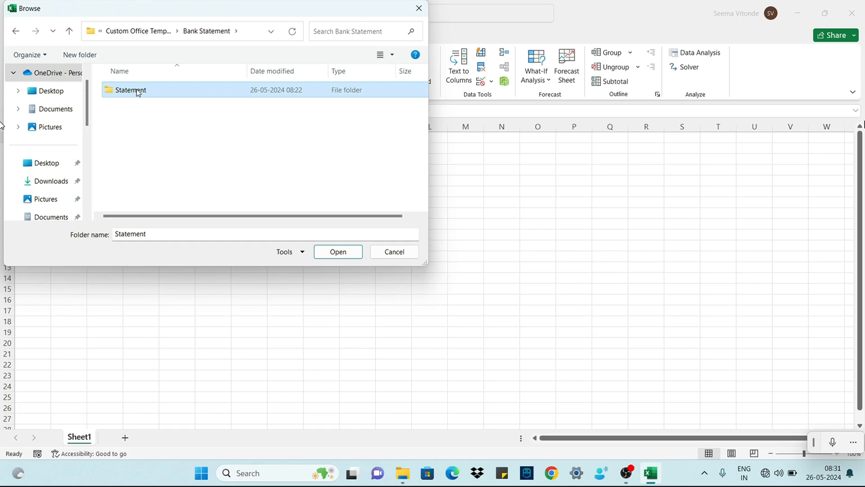
key(Return)
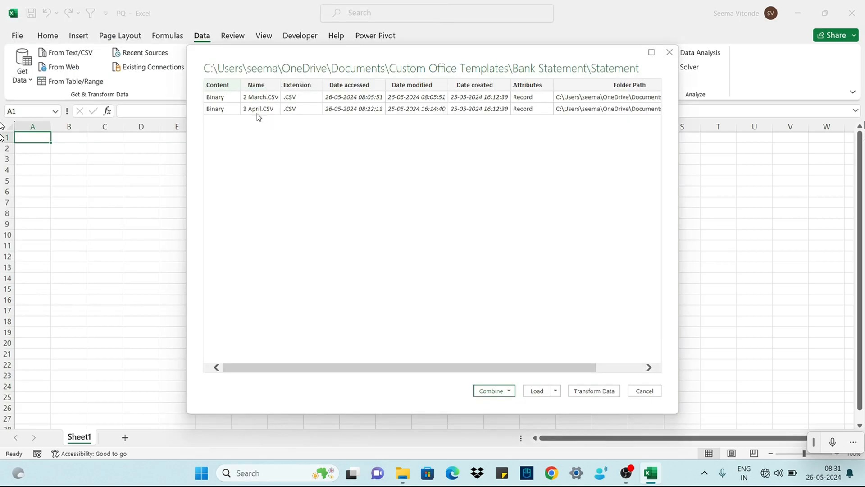
click(594, 391)
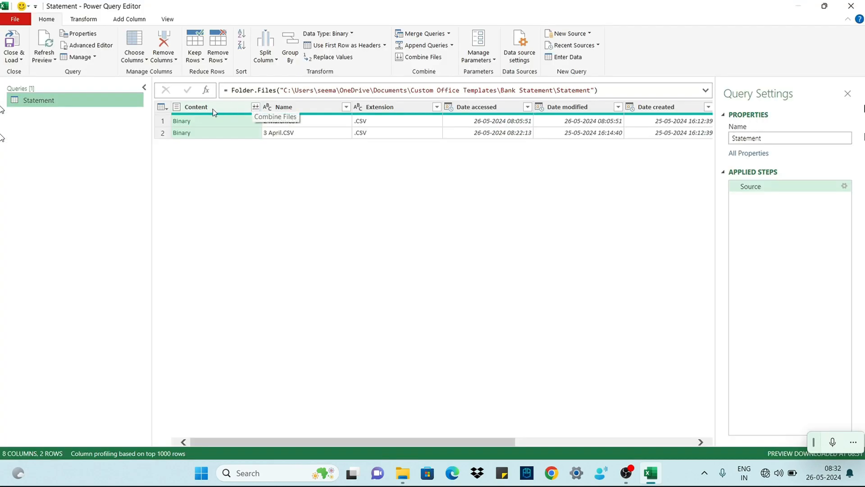
Combine the folder's CSV files from the Content column, using the first file as the sample and comma as the delimiter
click(255, 107)
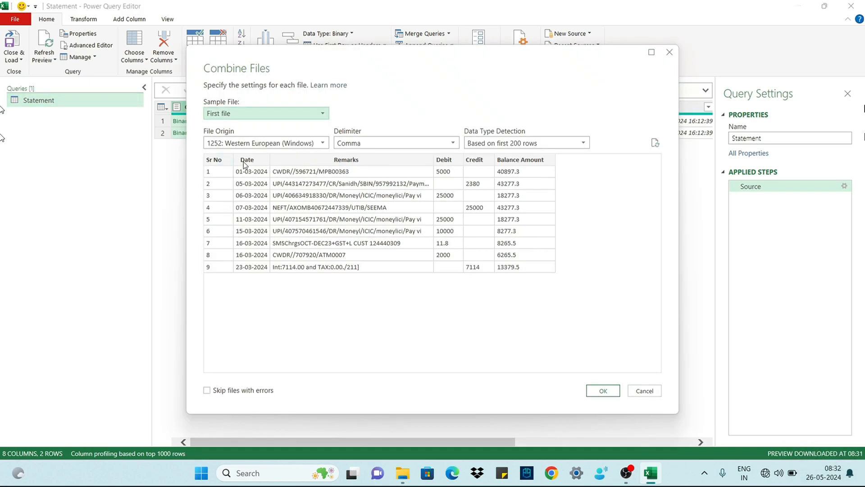
click(601, 391)
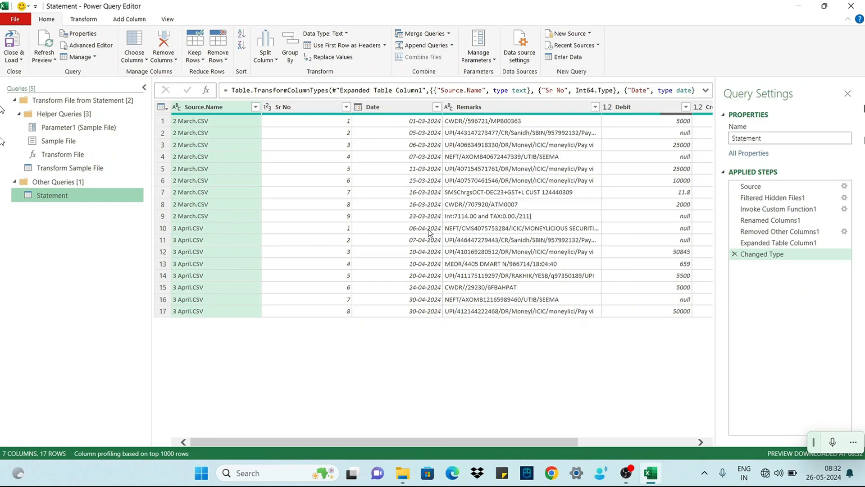
Sort the combined rows by Date in ascending order and load the Statement query to the worksheet
click(436, 107)
click(436, 108)
click(282, 121)
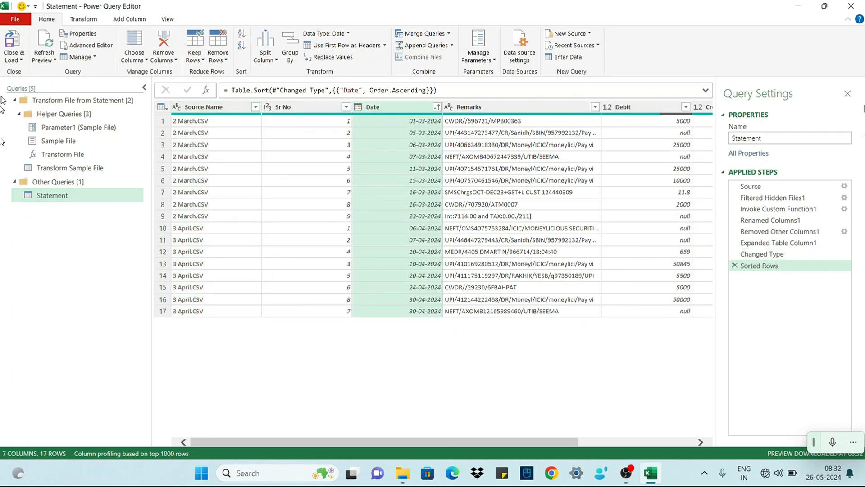
click(15, 60)
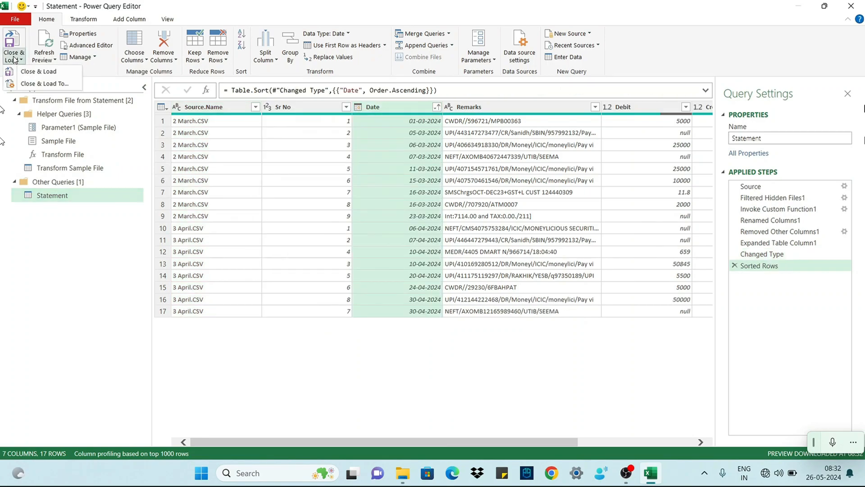
click(27, 83)
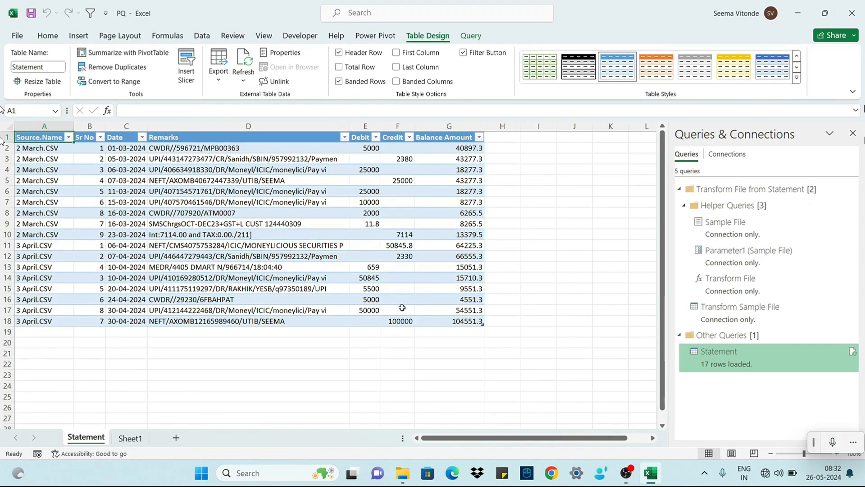
Add a Cost Category column after Balance Amount and enter Rent in H3, Other Income in H5 and Interest in H10
click(500, 139)
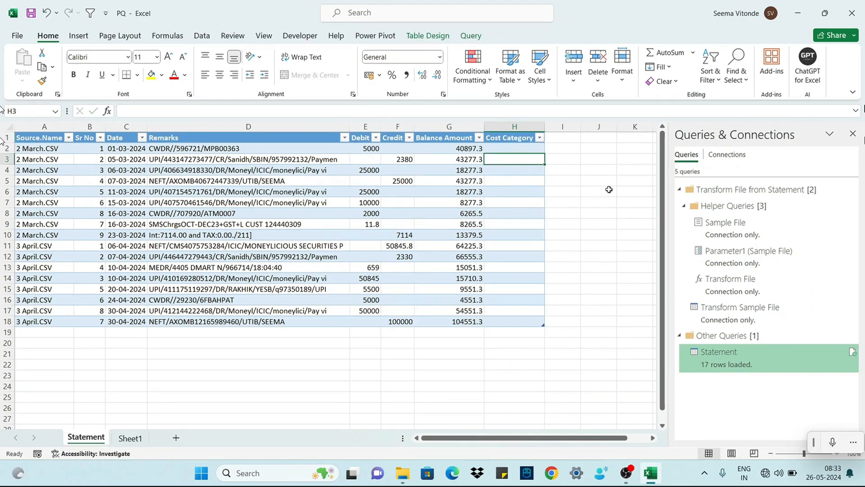
text(Rent)
key(Return)
key(Down)
text(Other Income)
key(Return)
key(Down)
key(Down)
key(Down)
key(Down)
text(Interest)
key(Return)
Fill the April cost categories with Trading Income in H11, Rent in H12 and Other Income in H18
text(Trading Income)
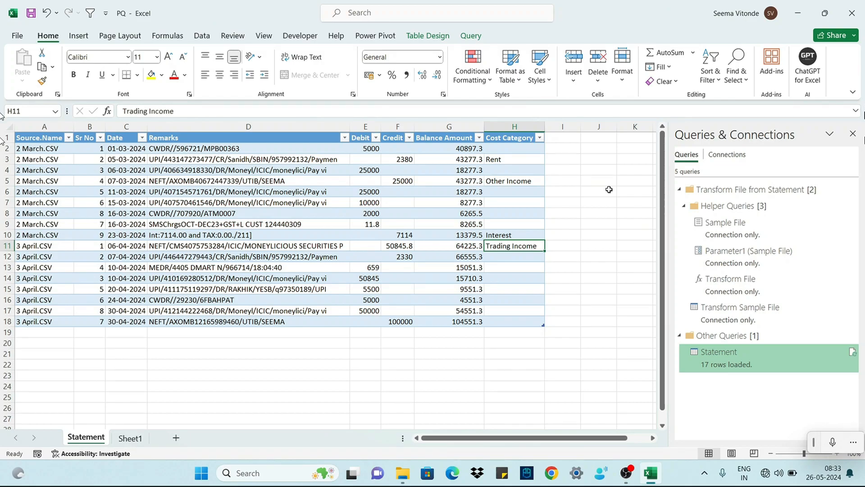
key(Down)
text(Rent)
key(Return)
key(Down)
key(Down)
key(Down)
key(Down)
key(Down)
text(Other Income)
key(Return)
click(397, 386)
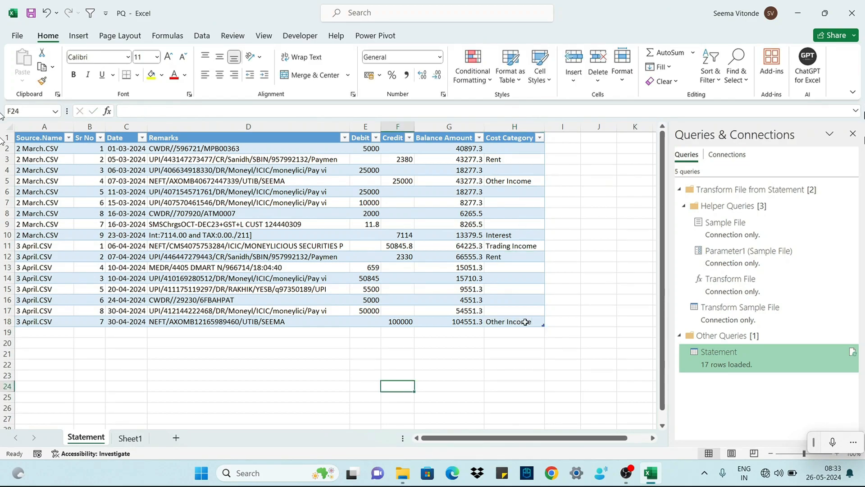
Refresh the Statement table from its Remarks column
click(247, 173)
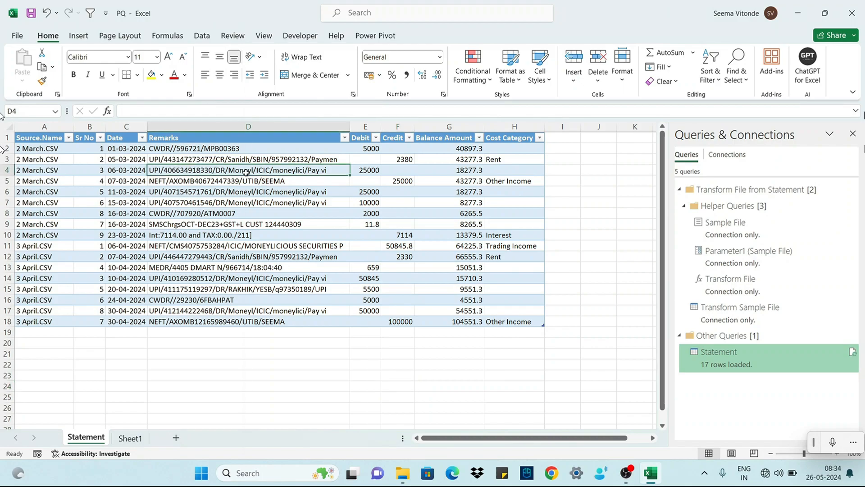
right_click(247, 173)
click(286, 217)
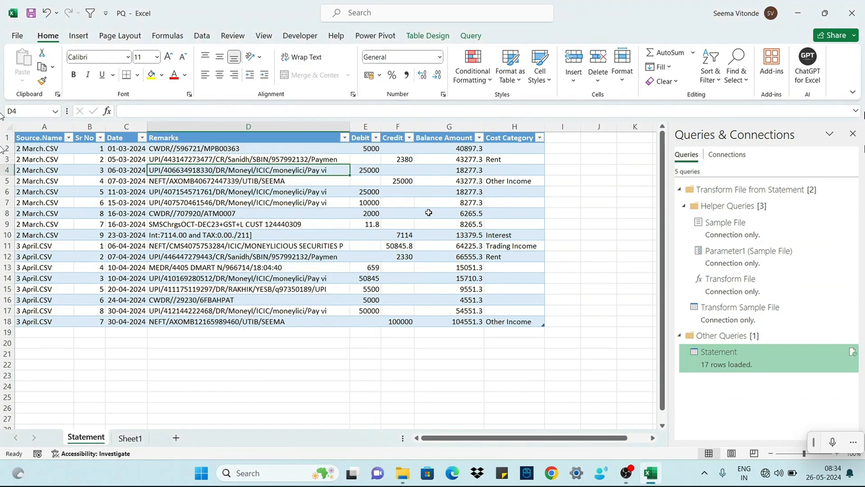
Switch to File Explorer, copy the 1 Feb file into the Statement folder and return to the workbook
click(403, 473)
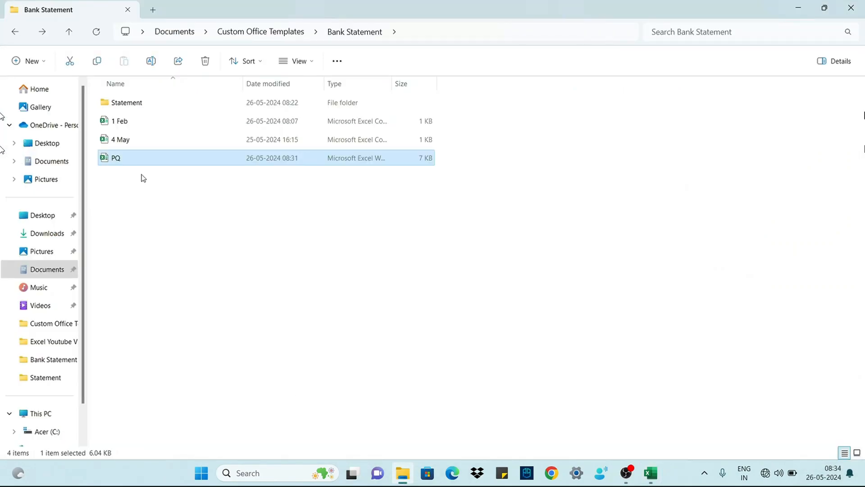
click(117, 126)
right_click(118, 126)
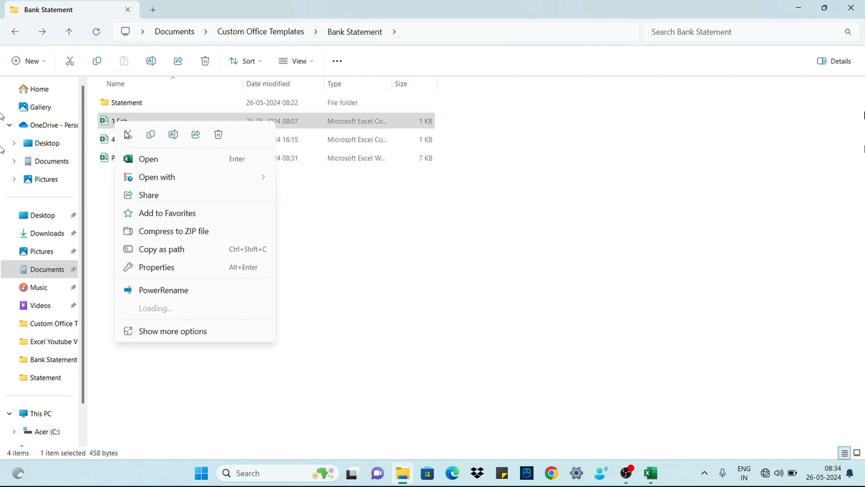
click(149, 137)
double_click(123, 105)
right_click(158, 177)
click(167, 183)
key(alt+Tab)
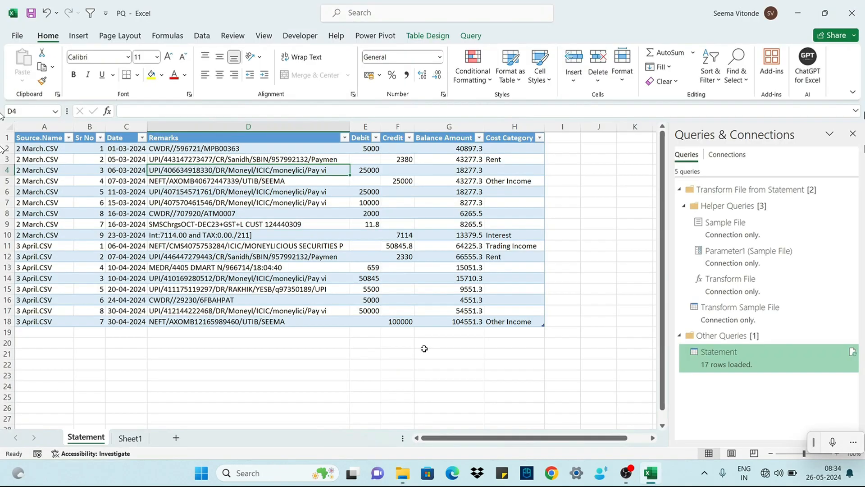
Refresh the Statement table with the added February file and check the Rent and Other Income rows against their entries
click(506, 160)
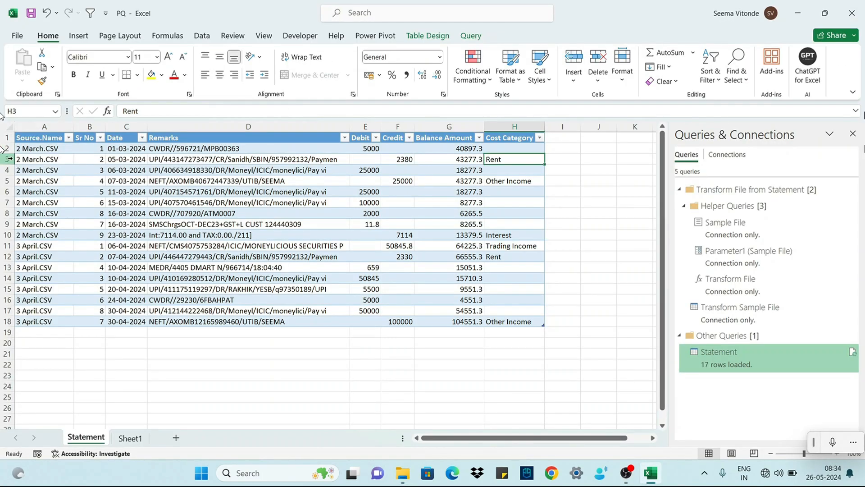
click(4, 158)
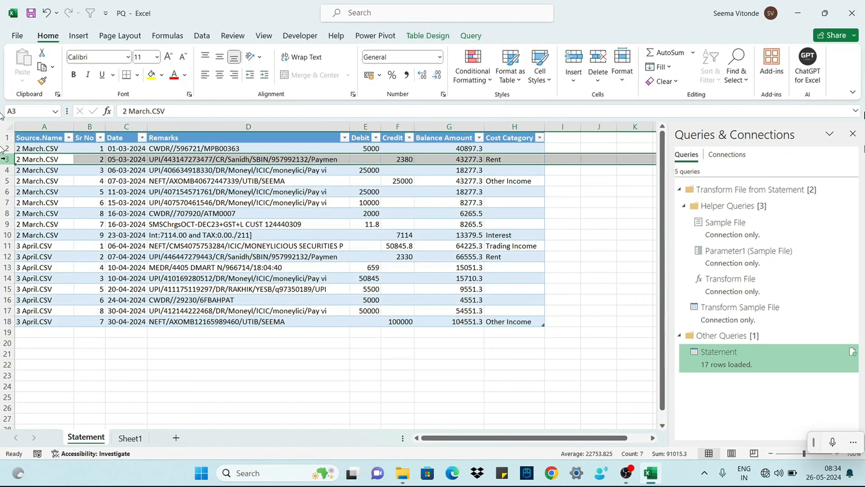
click(3, 181)
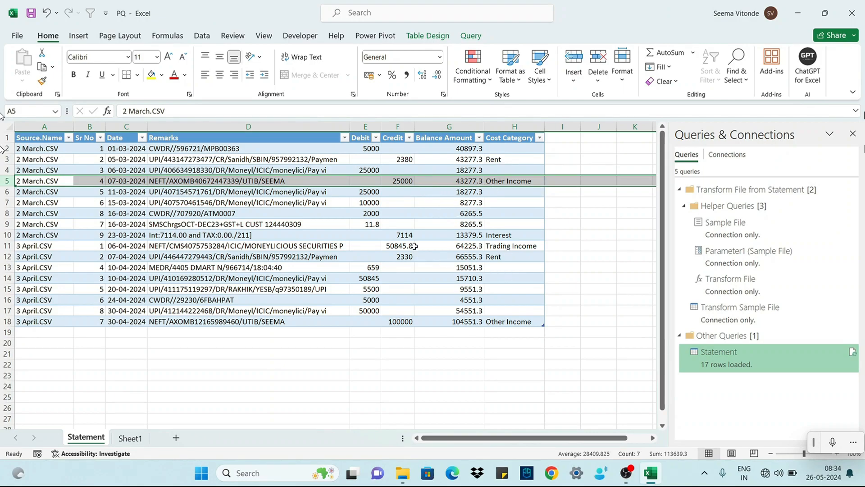
click(288, 181)
right_click(289, 180)
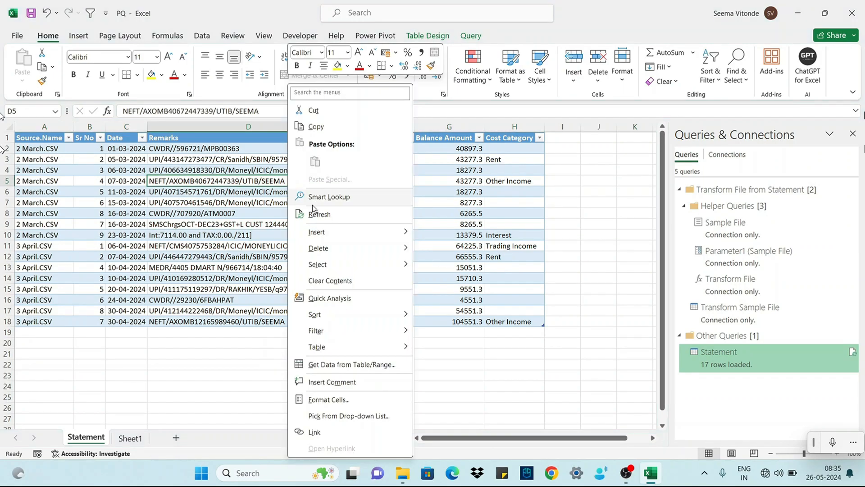
click(316, 214)
click(498, 160)
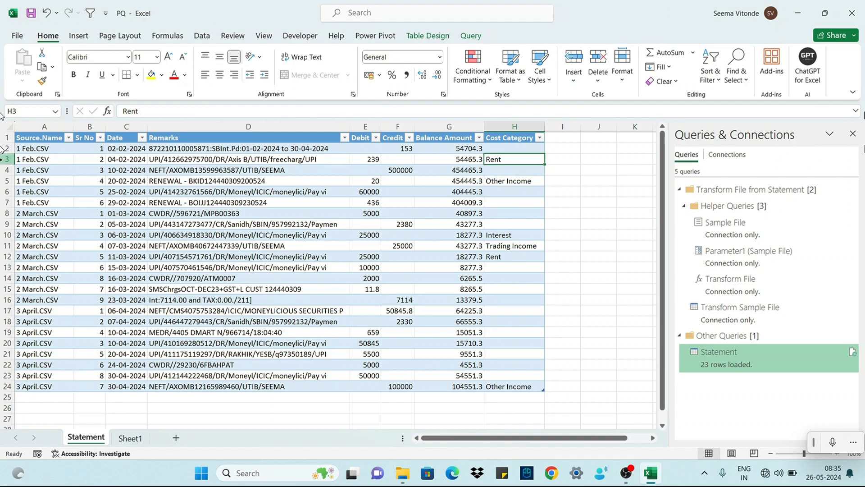
click(5, 159)
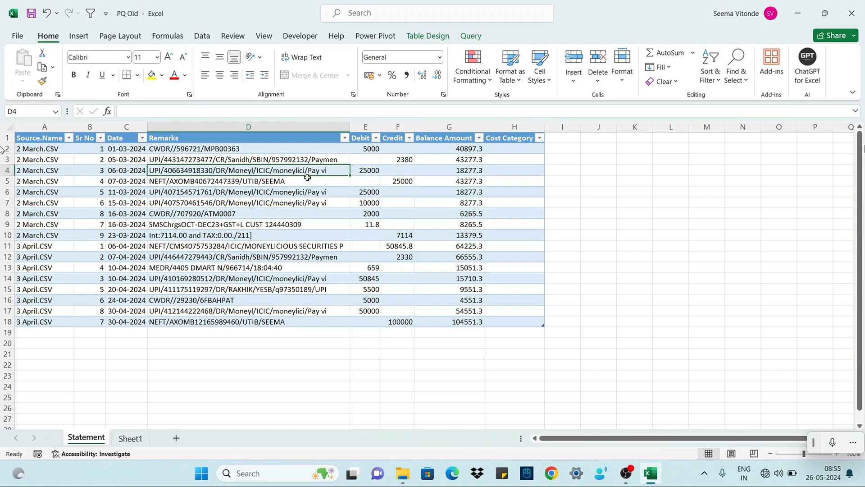
drag(512, 148, 521, 333)
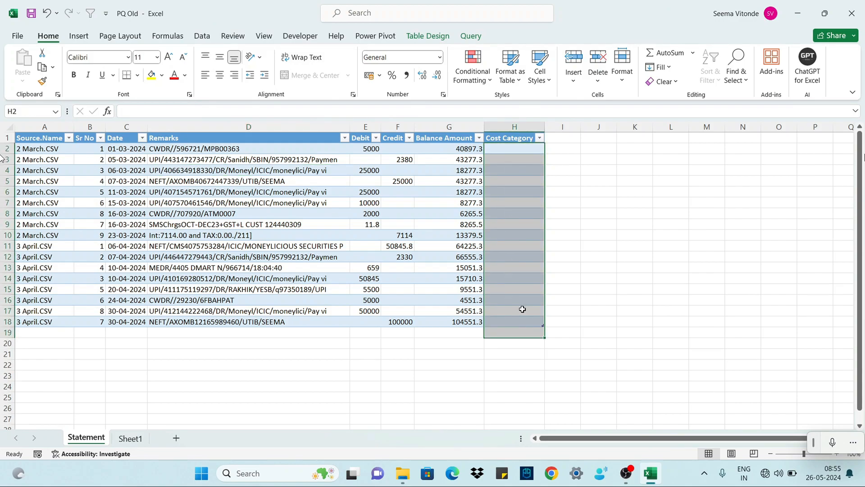
key(Down)
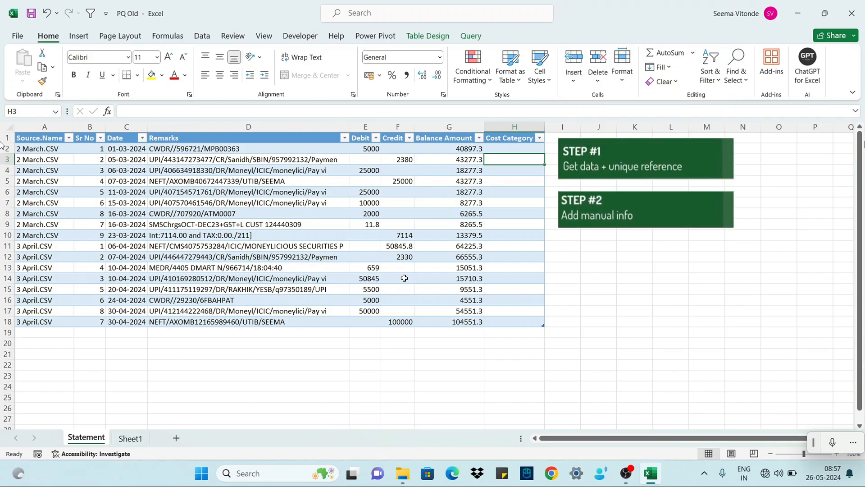
drag(514, 149, 514, 310)
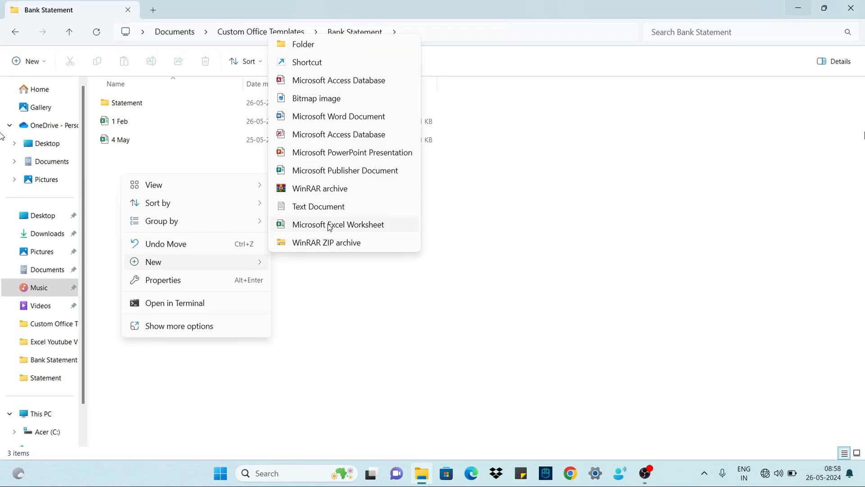
Create a new Excel workbook named PQ 1 in the Bank Statement folder and open it
click(331, 225)
text(PQ 1)
key(Return)
key(Return)
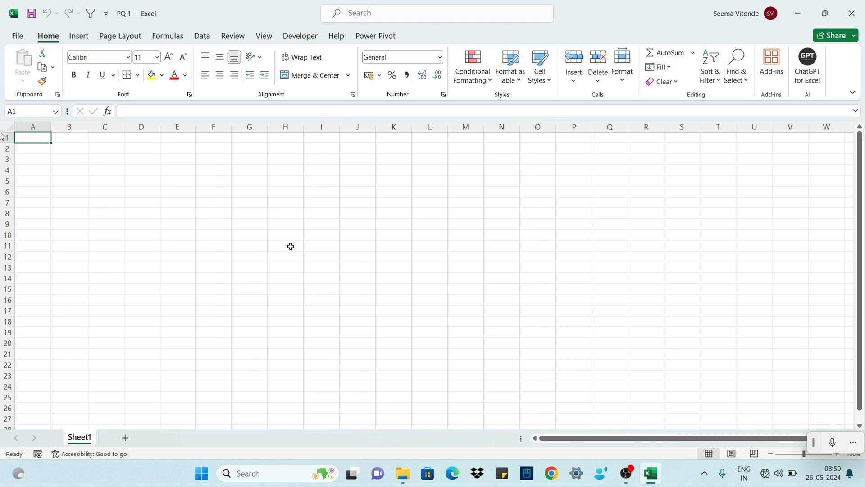
In the PQ 1 workbook, get data from the Bank Statement\Statement folder and open it for transformation in Power Query
click(204, 38)
click(23, 72)
mouse_move(59, 96)
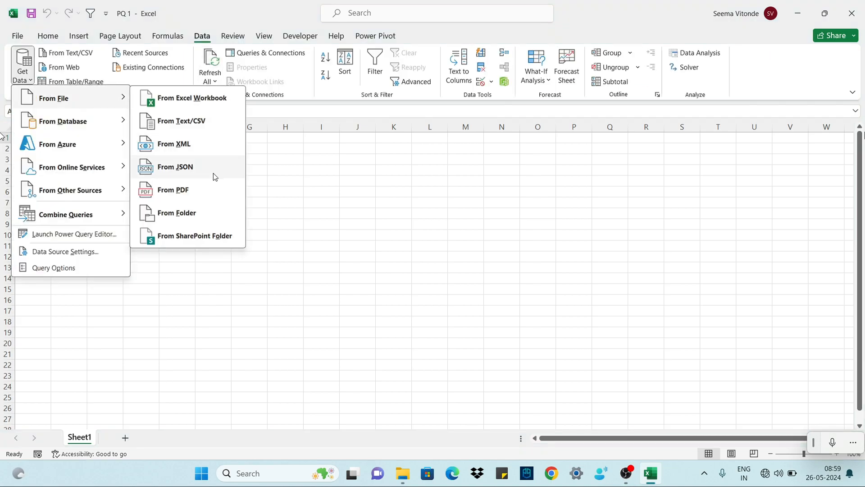
click(177, 213)
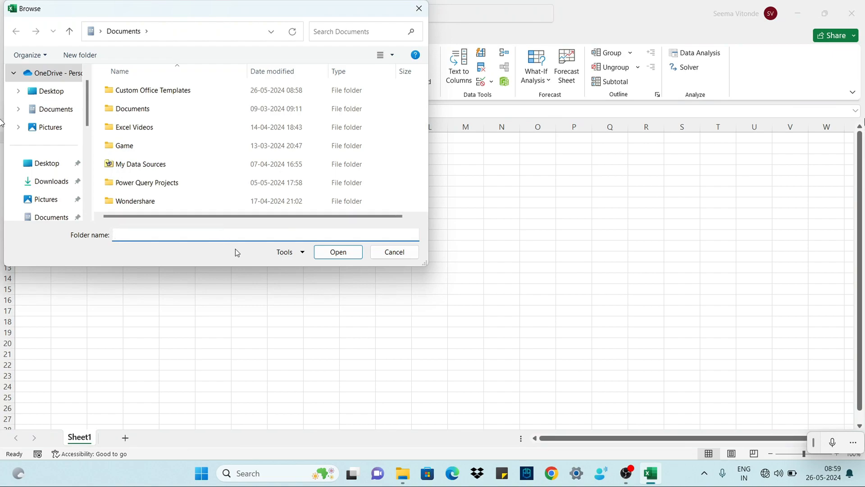
double_click(137, 92)
double_click(137, 92)
click(138, 94)
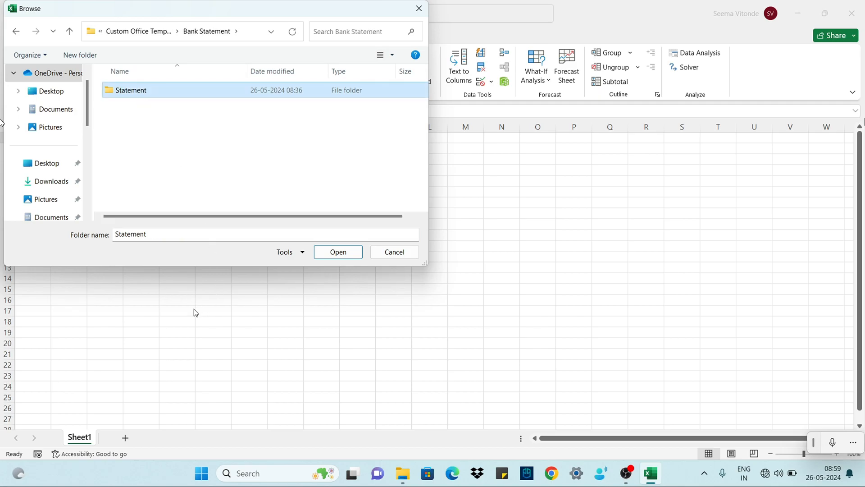
click(342, 252)
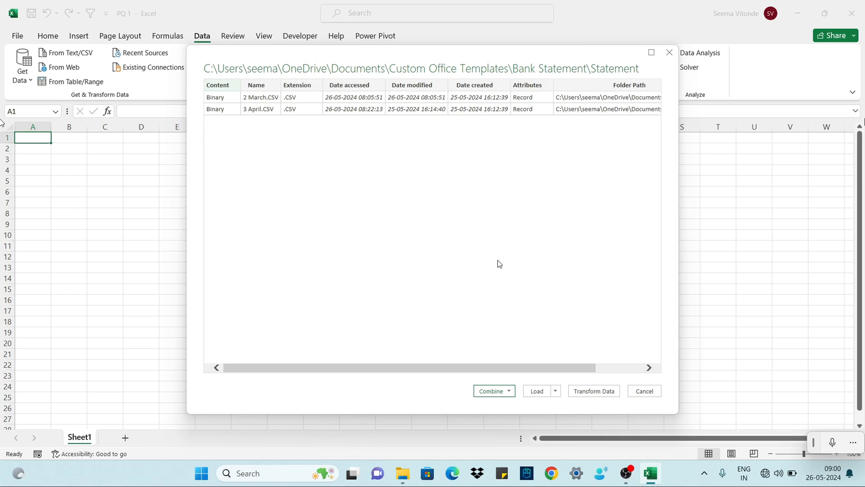
click(591, 389)
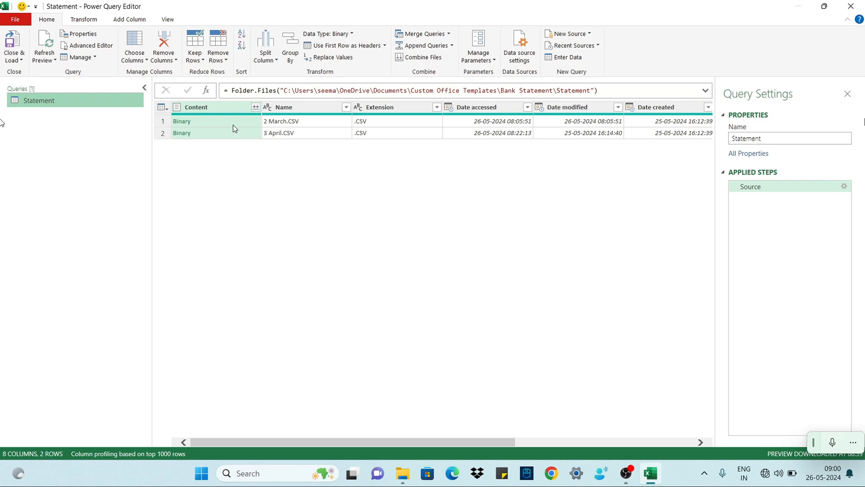
Combine the Statement folder's files with the first file as sample and comma delimiter, and sort the rows by Date ascending
click(255, 108)
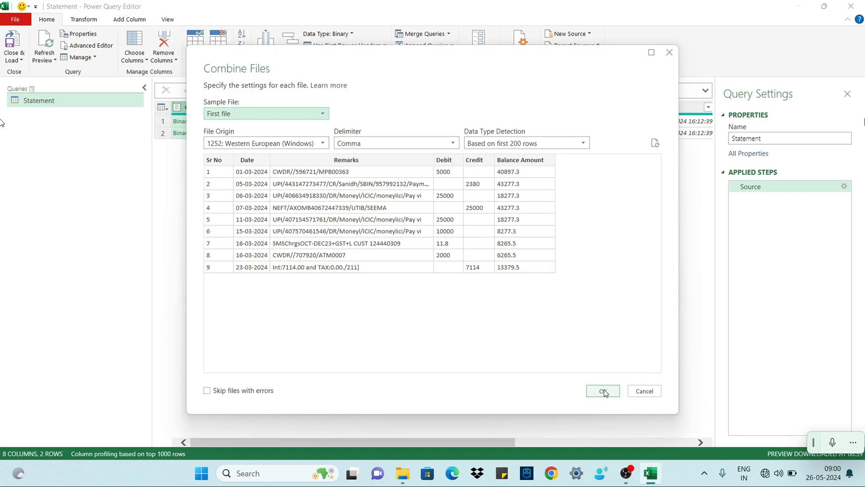
click(602, 390)
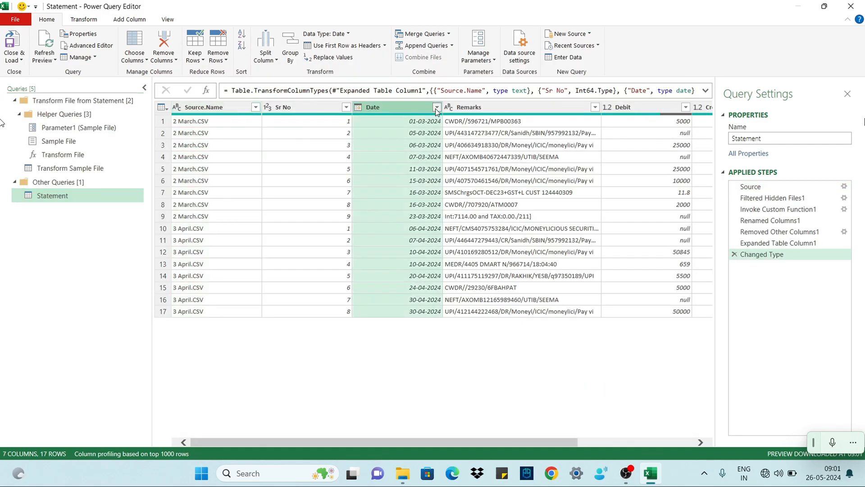
click(436, 107)
click(286, 121)
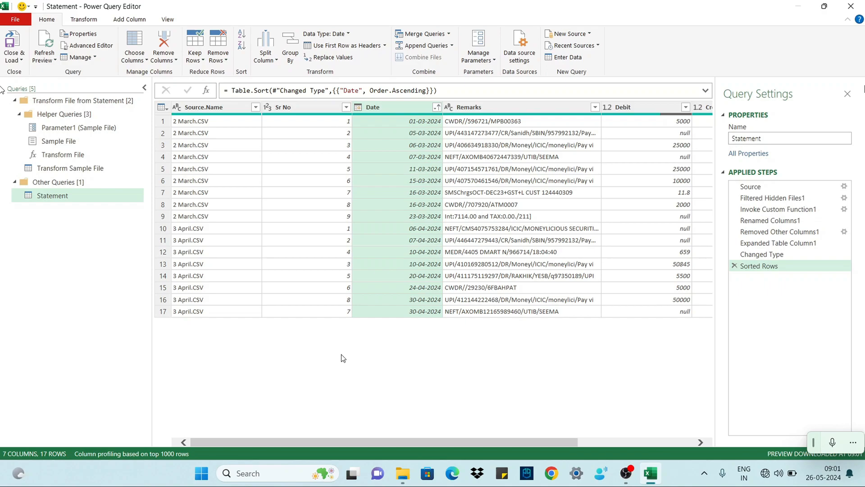
Add an index column starting from 0 to the Transform Sample File query and check its numbering in the Statement query
click(201, 110)
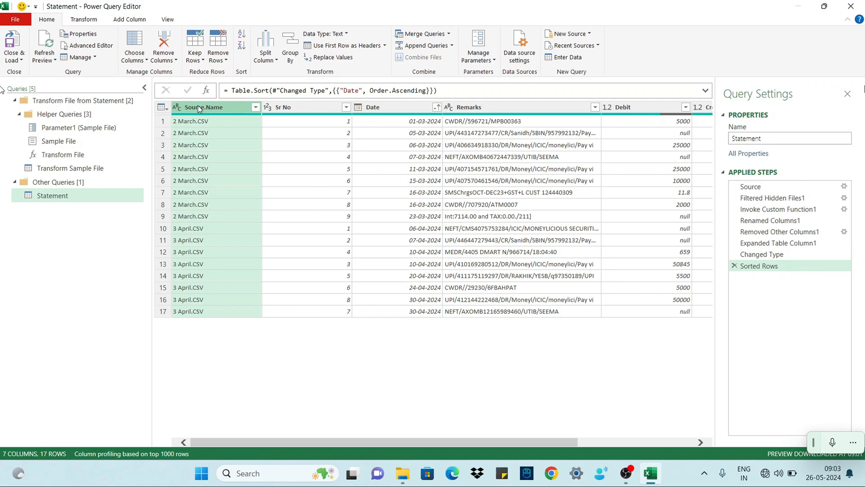
click(66, 170)
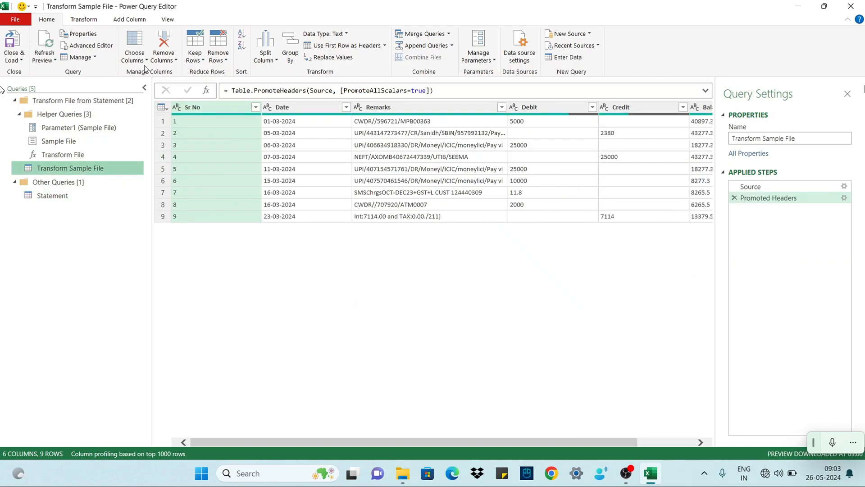
click(130, 19)
click(156, 46)
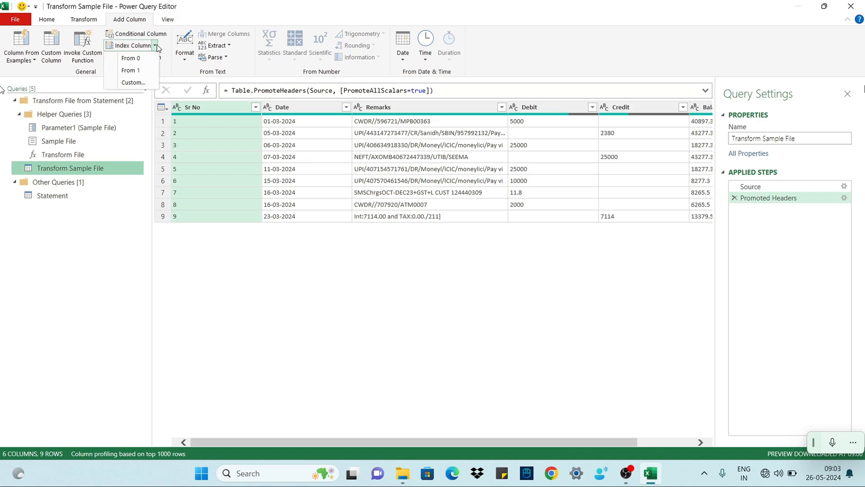
click(130, 58)
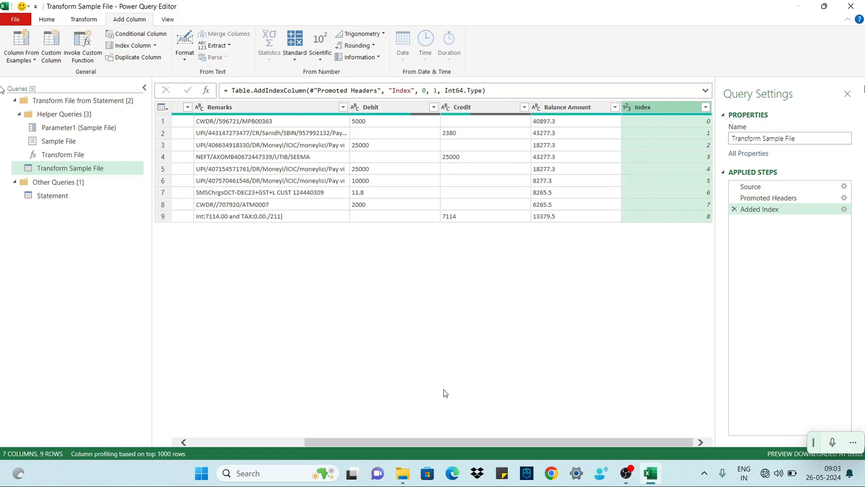
drag(462, 442, 342, 442)
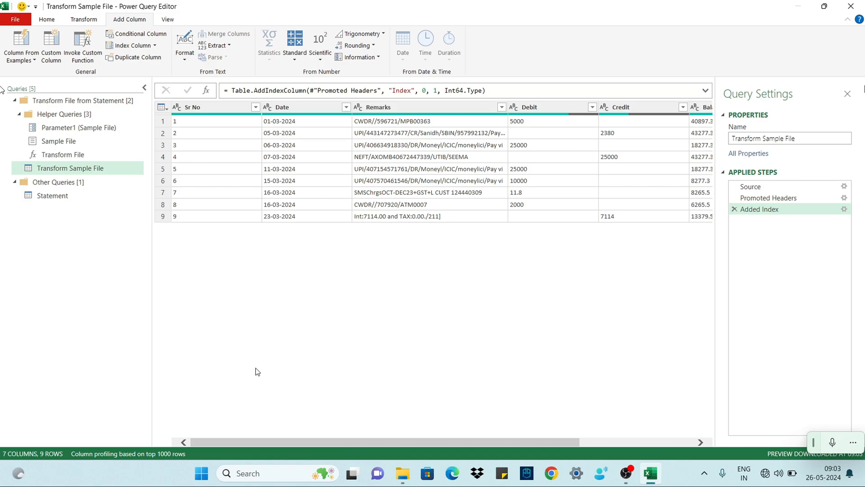
click(68, 195)
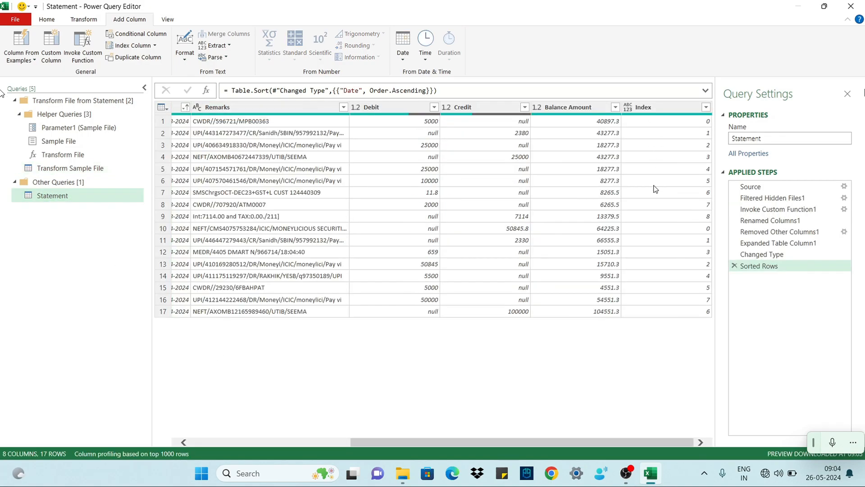
click(655, 182)
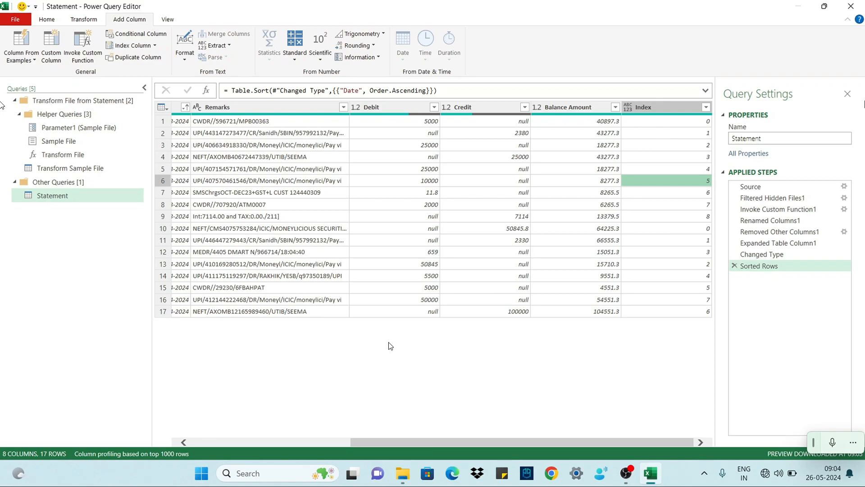
click(667, 218)
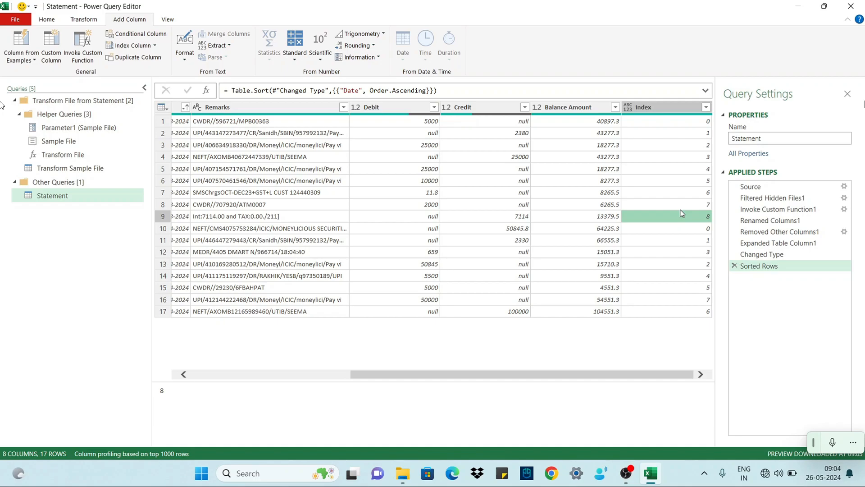
click(682, 232)
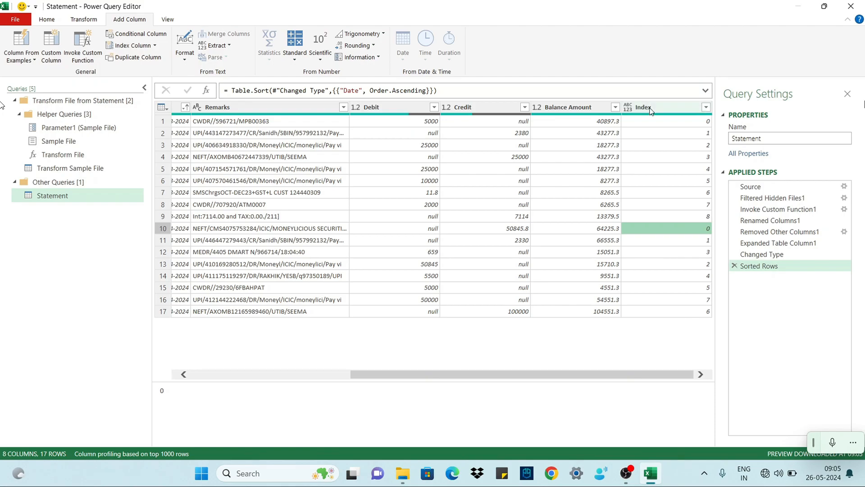
Merge the Index and Source.Name columns, in that order, into one column named Unique ref with a colon separator
drag(542, 376, 233, 269)
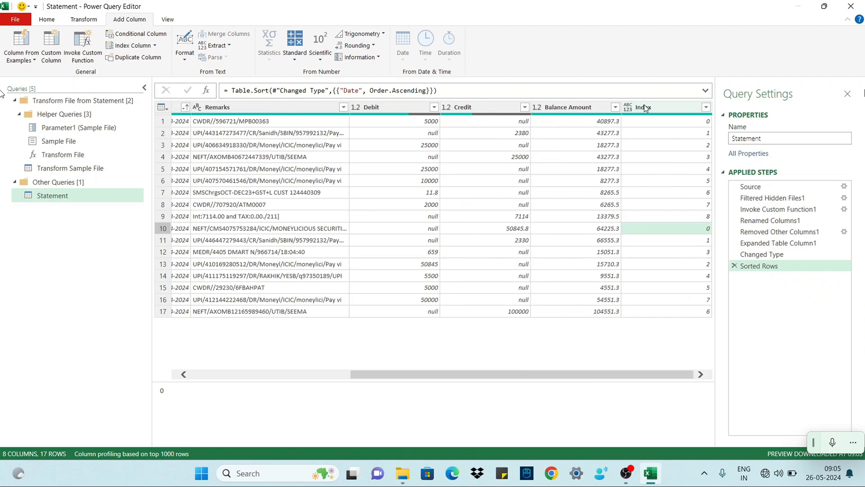
click(644, 105)
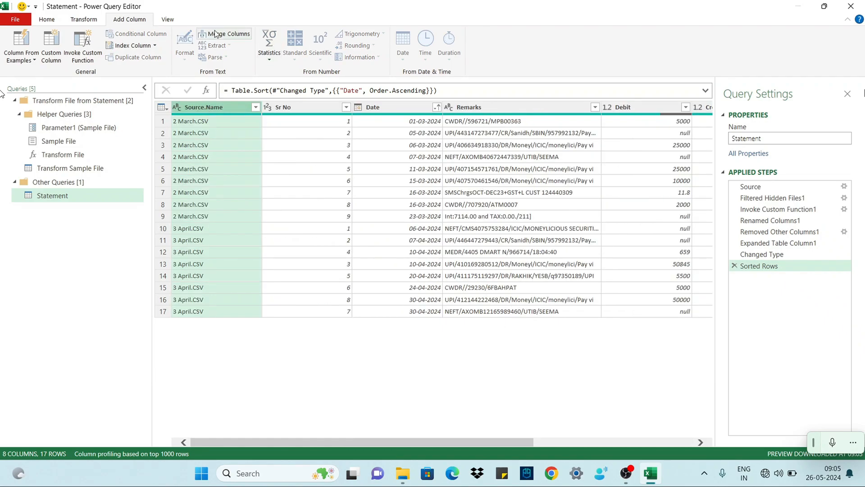
click(86, 20)
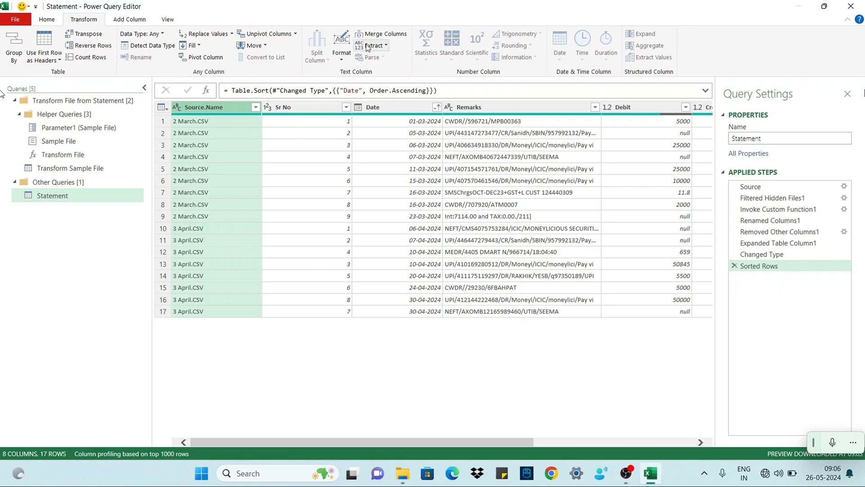
click(384, 36)
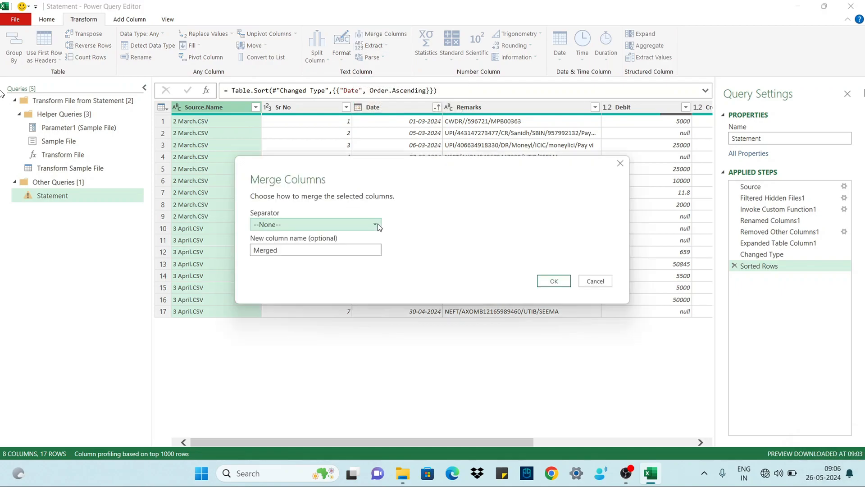
click(311, 224)
click(258, 247)
double_click(340, 250)
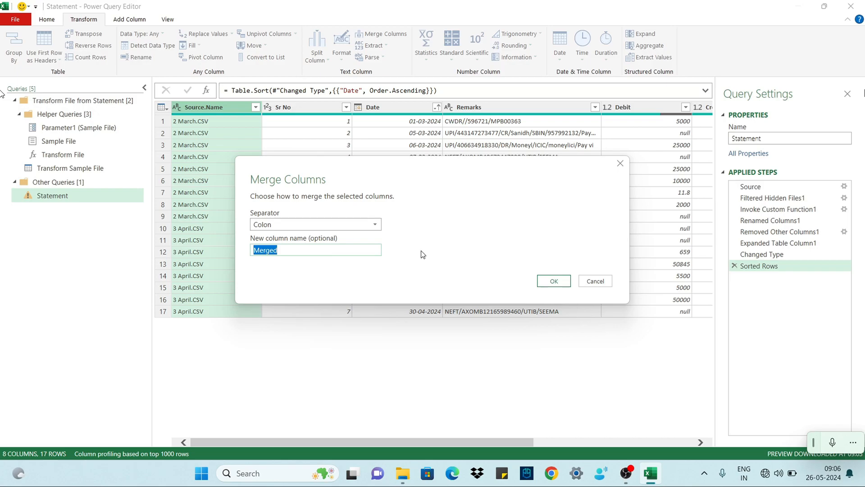
text(Unique ref)
key(Return)
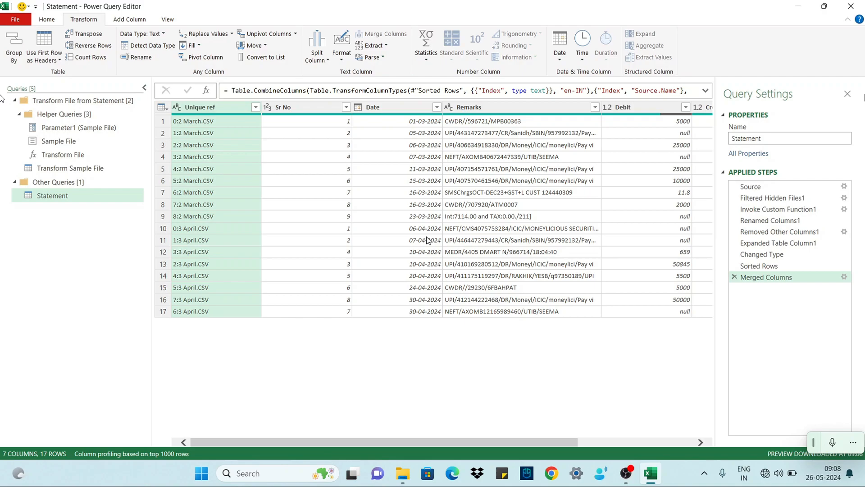
Close and load the Statement query to the workbook and add a Cost Category column after Balance Amount
click(47, 19)
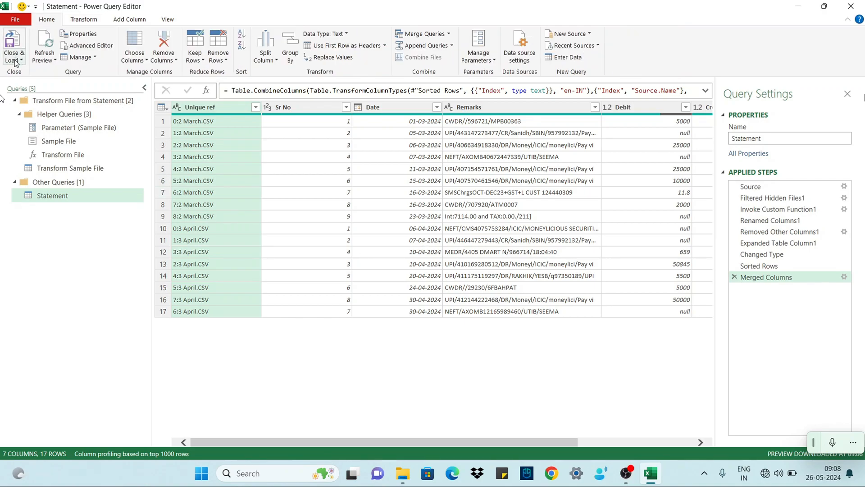
click(16, 62)
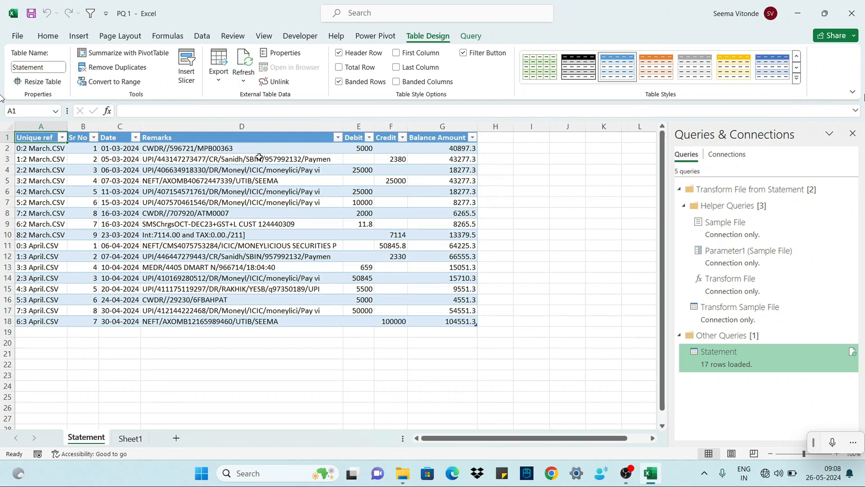
click(495, 137)
text(Cost Category)
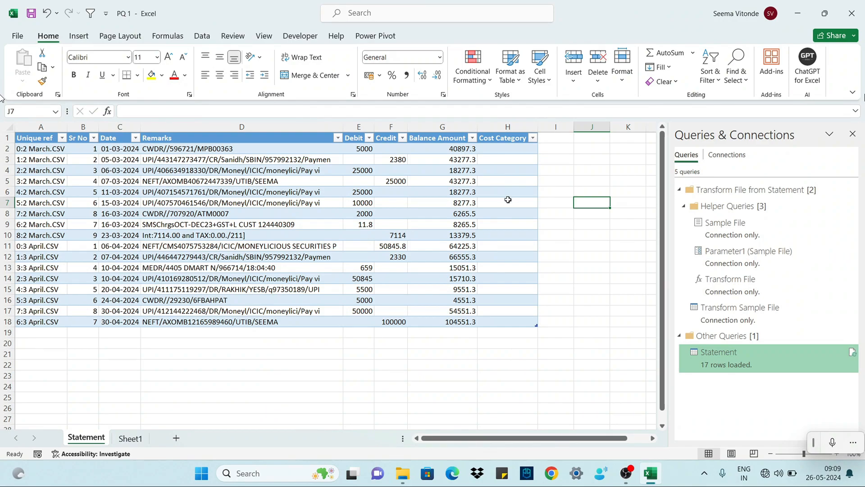
Enter March cost categories: Rent for the 05-03-2024 row, Other Income for 07-03-2024 and Interest for 23-03-2024
click(504, 159)
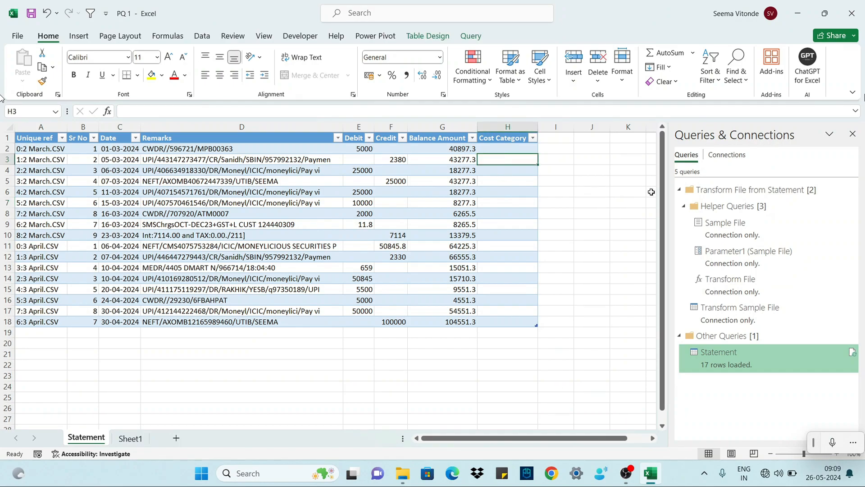
text(Rent)
key(Down)
key(Down)
text(Other Income)
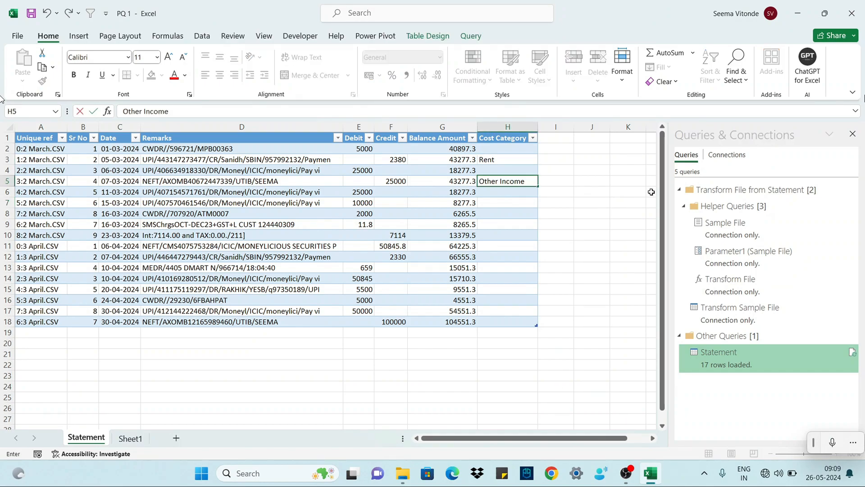
key(Down)
key(Down)
key(Down)
key(Down)
key(Down)
text(Intest)
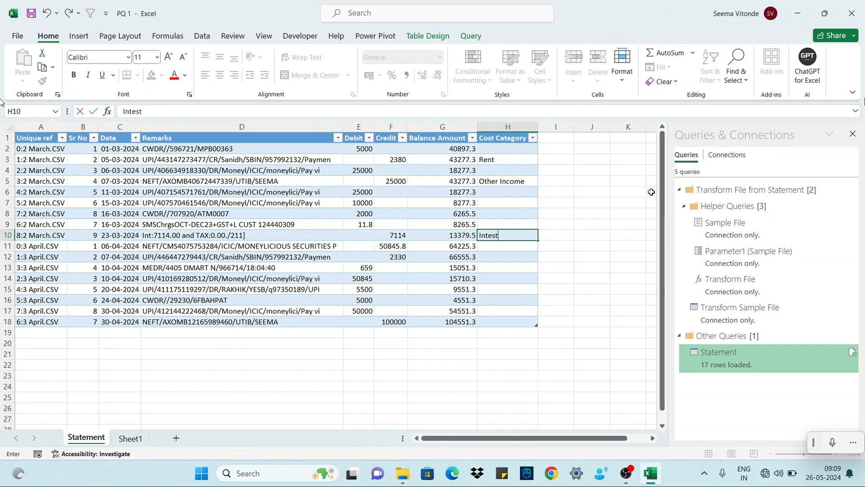
key(BackSpace)
key(BackSpace)
text(rest)
key(Return)
Enter April cost categories: Trading Income for the 06-04-2024 row, Rent for 07-04-2024 and Other Income for the last row
text(Trading Income)
key(Return)
text(Rent)
key(Return)
key(Down)
key(Down)
key(Down)
key(Down)
key(Down)
text(Other Income)
key(Return)
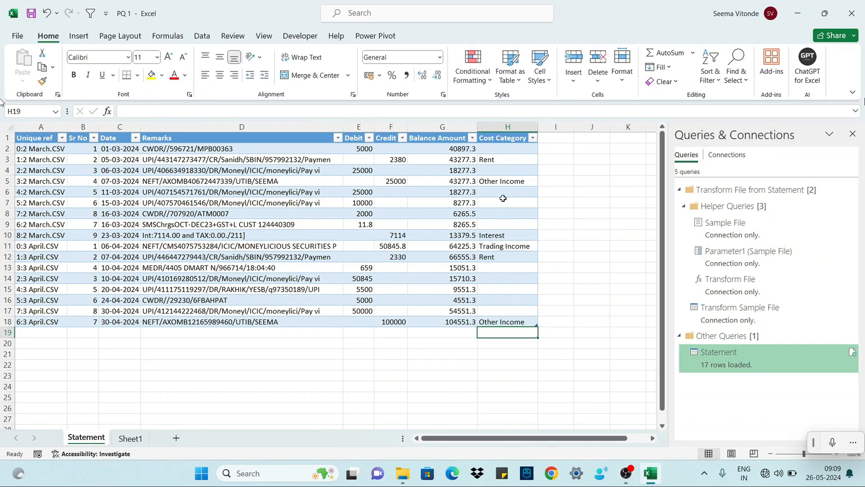
Create a Power Query query from the worksheet's Statement table, including the Cost Category column, and name it Manual Info
click(316, 234)
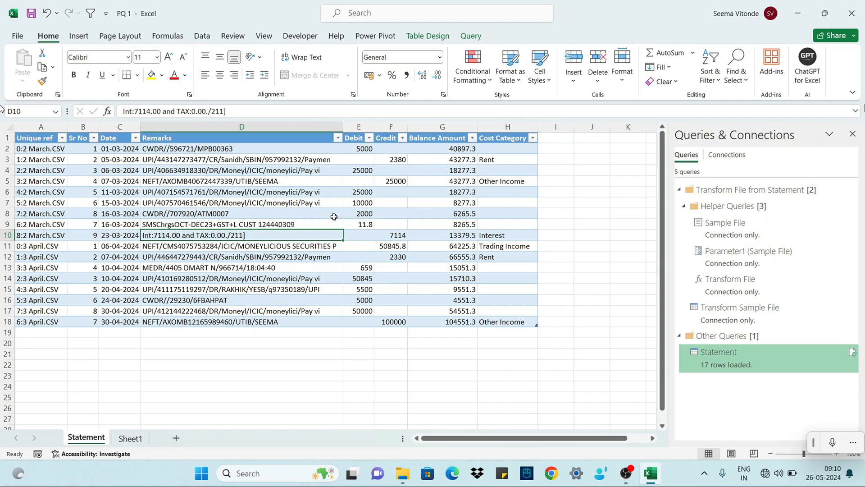
click(287, 194)
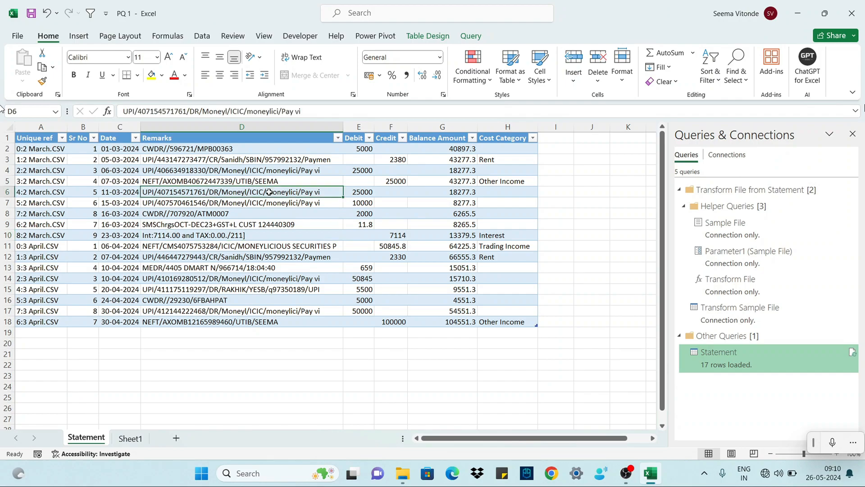
click(202, 36)
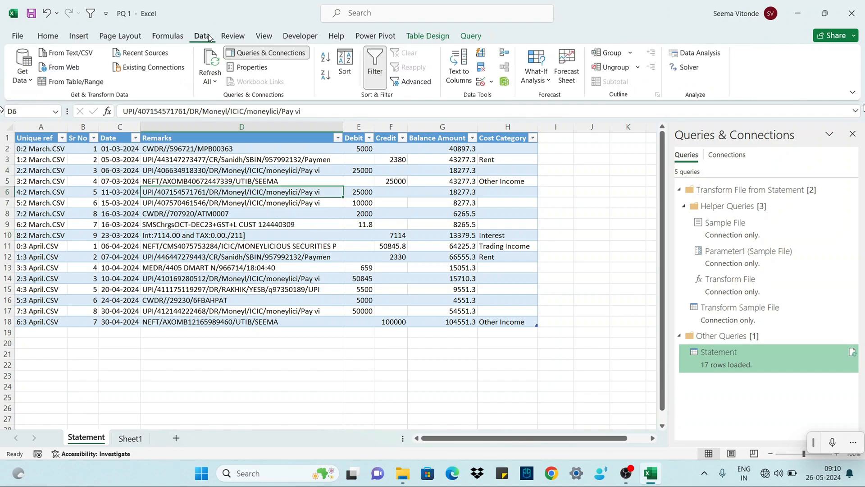
click(76, 84)
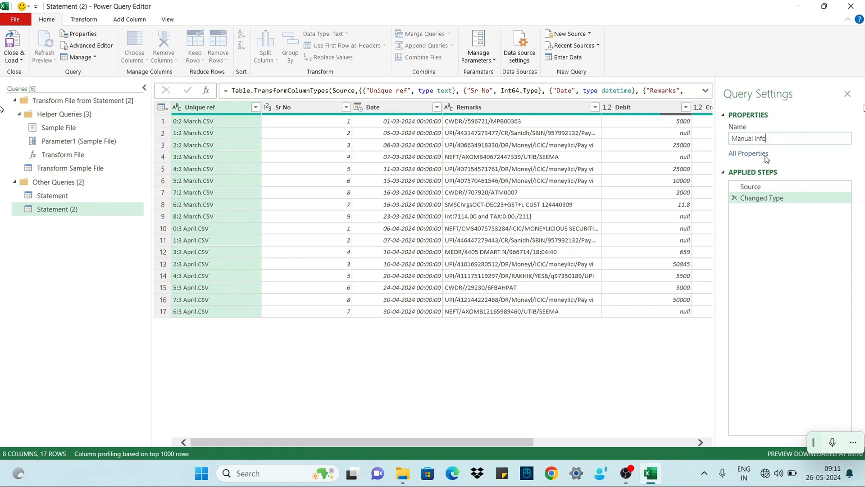
Merge the Statement query with Manual Info, matching on Unique ref in both tables with a Left Outer join
click(56, 197)
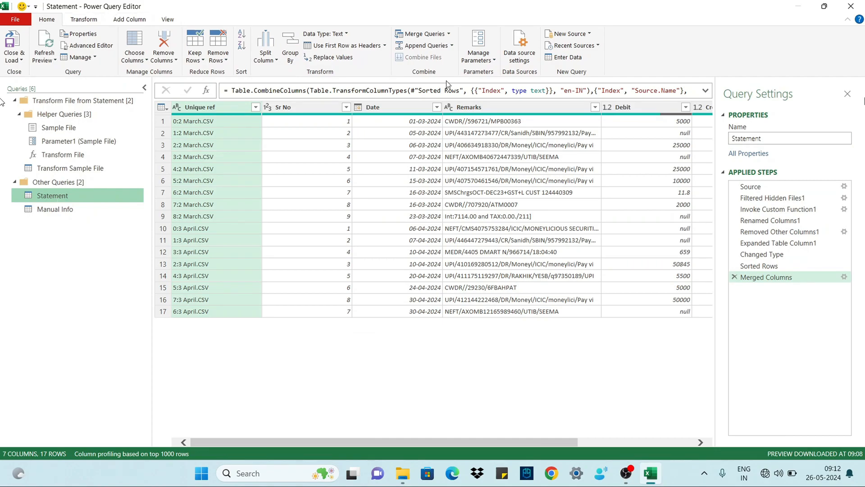
click(449, 35)
click(431, 47)
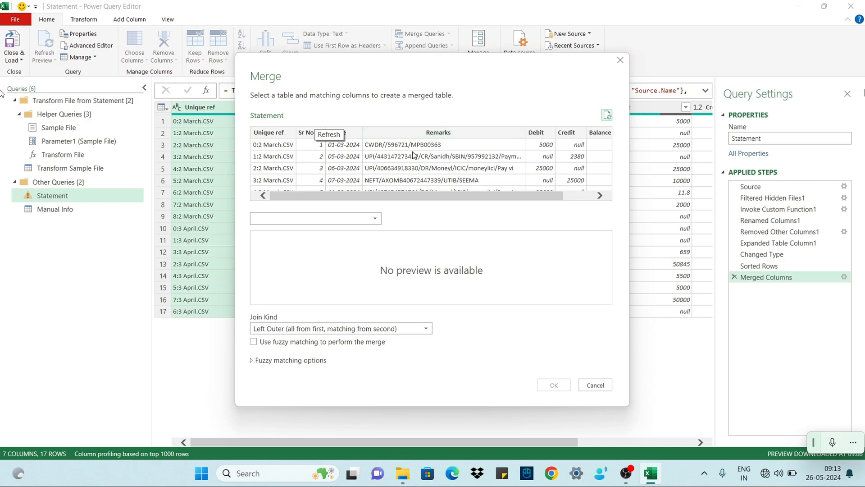
click(298, 219)
click(296, 229)
click(267, 133)
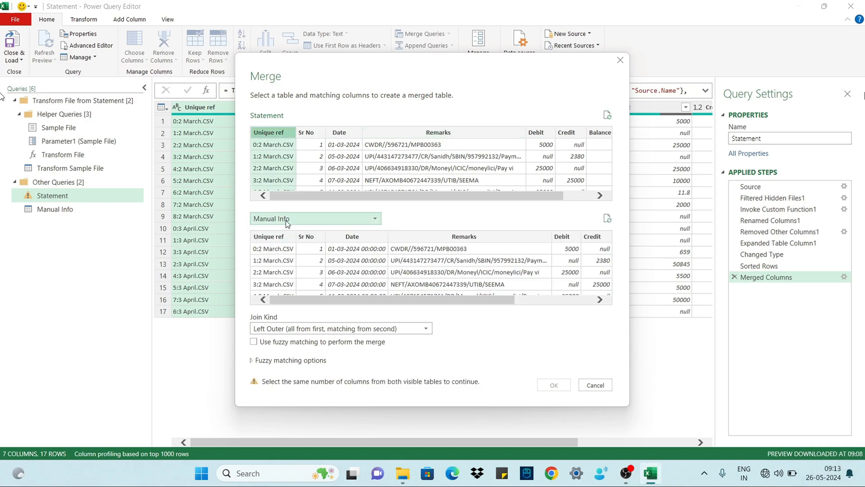
click(279, 237)
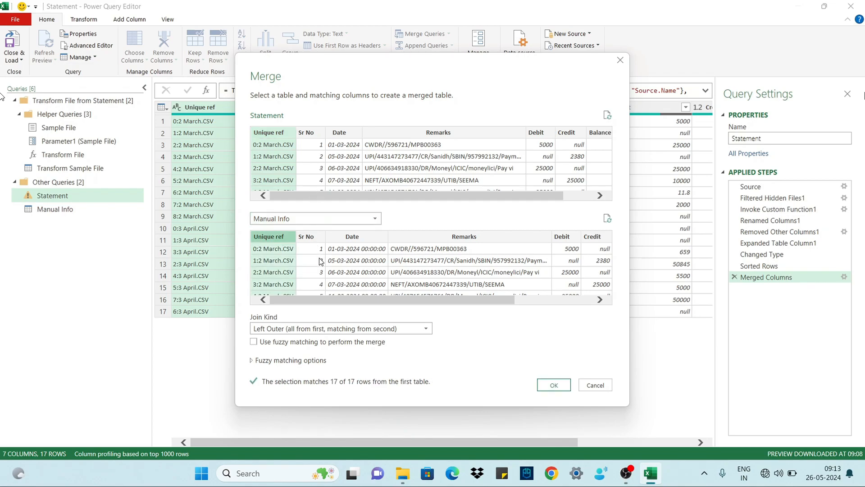
click(553, 385)
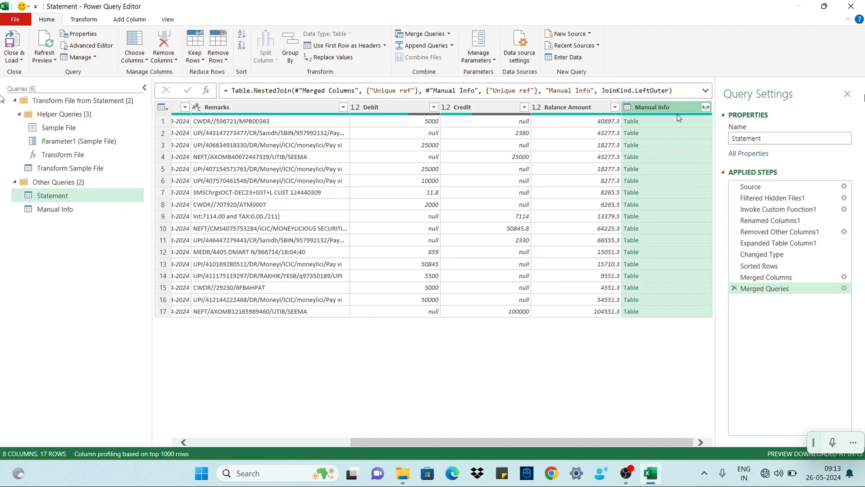
Expand the merged Manual Info column to only Cost Category, without using the original column name as prefix
click(705, 107)
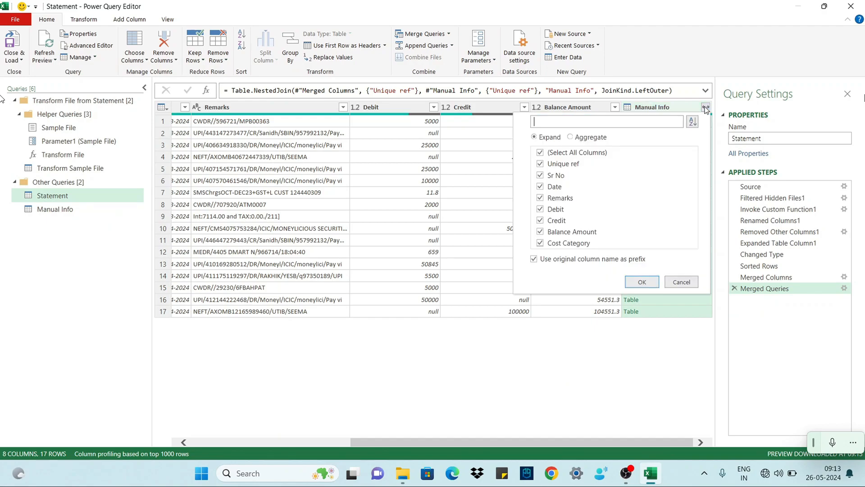
click(540, 152)
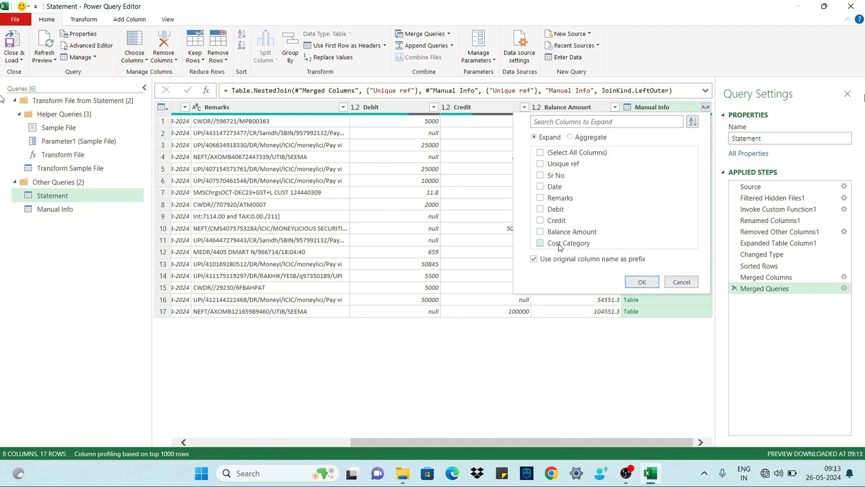
click(539, 243)
click(534, 260)
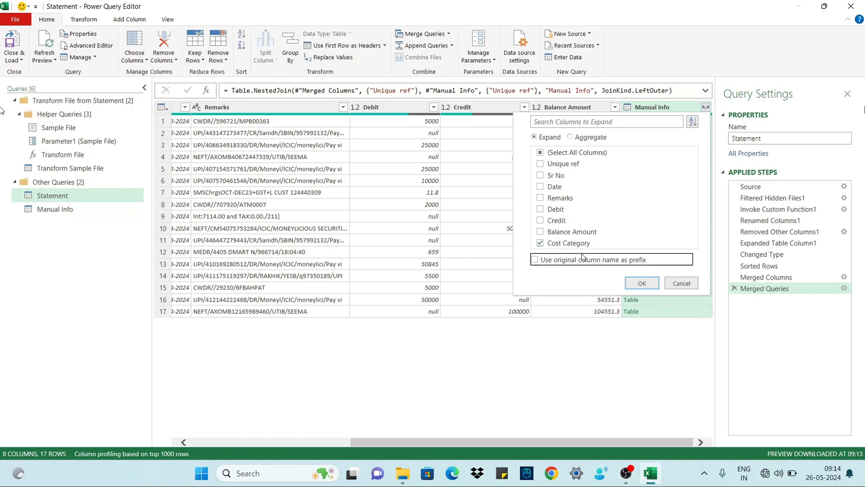
click(644, 285)
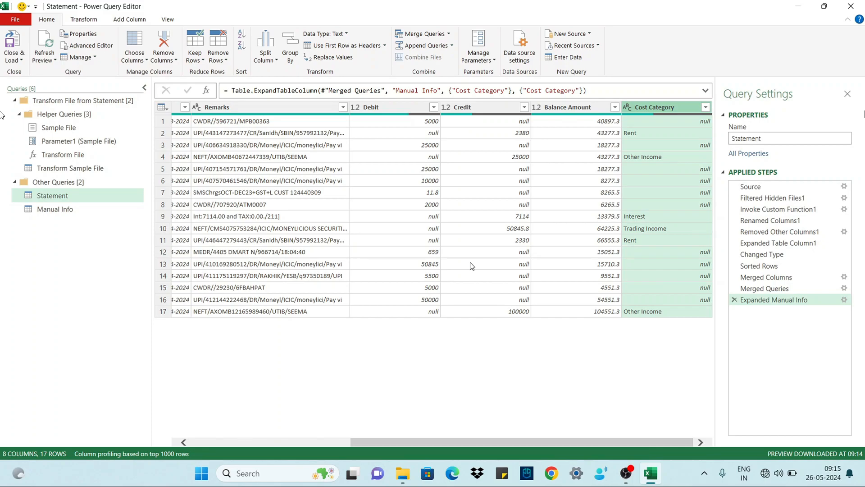
Close the query editor and load the Manual Info query to the workbook as a connection only
click(13, 58)
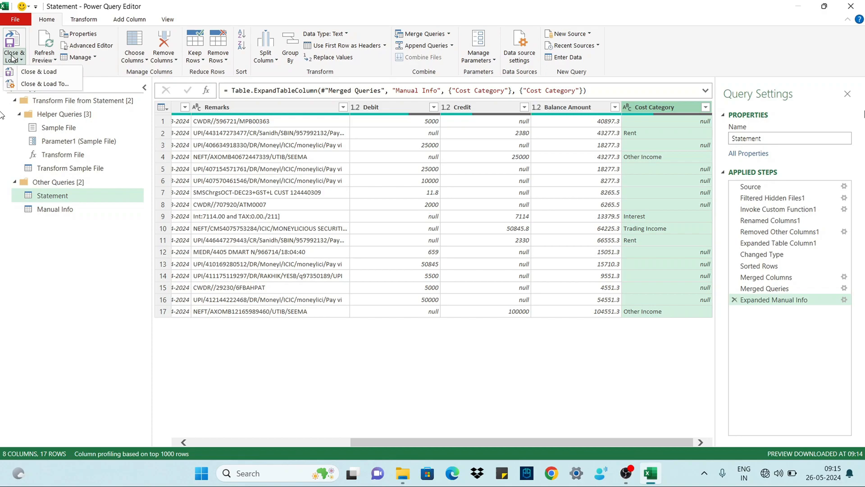
click(45, 84)
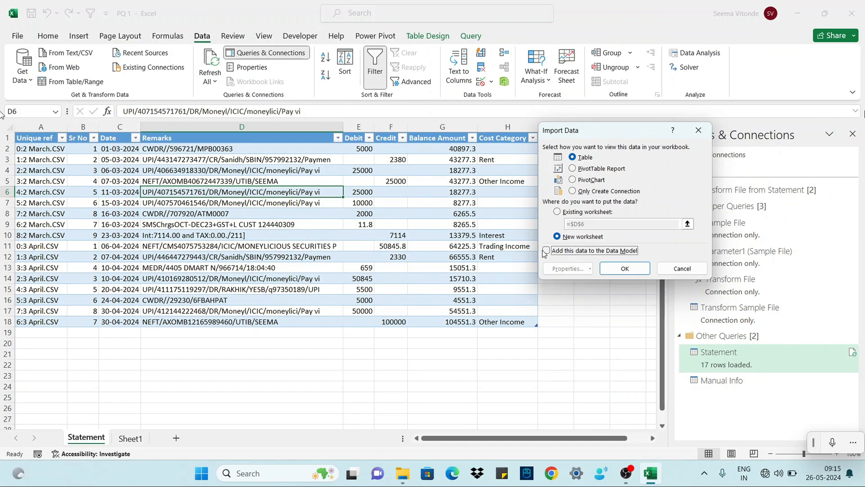
click(584, 192)
click(624, 268)
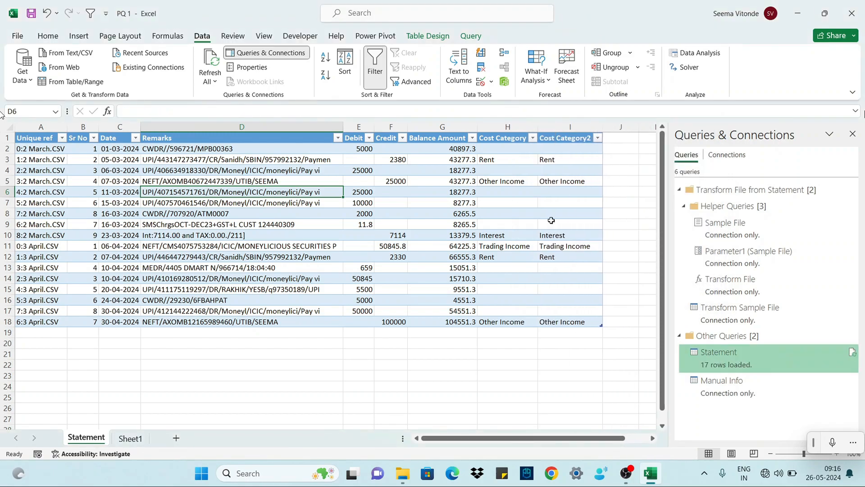
Compare the two cost category columns in the Statement table and delete the duplicate Cost Category2 column
drag(502, 138, 498, 320)
drag(568, 138, 566, 336)
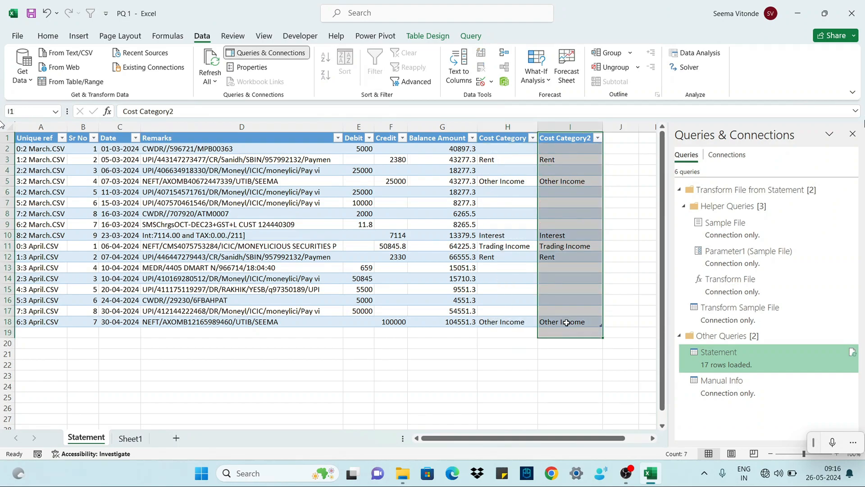
click(583, 123)
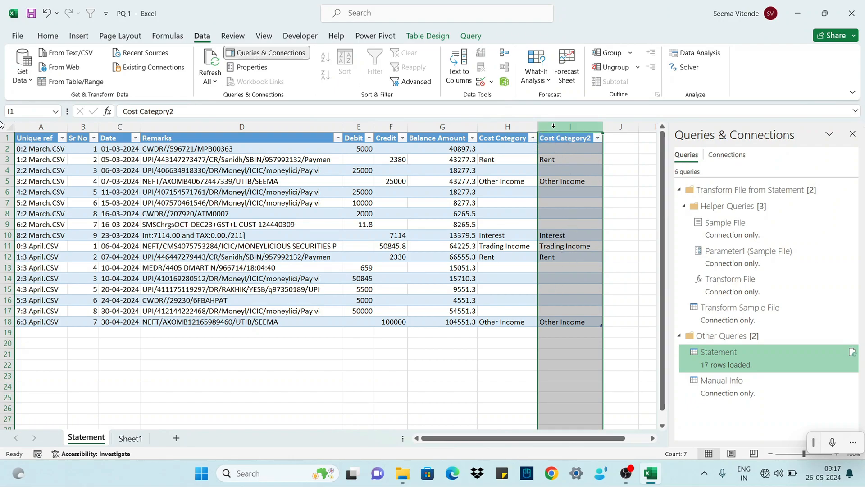
click(567, 140)
right_click(581, 149)
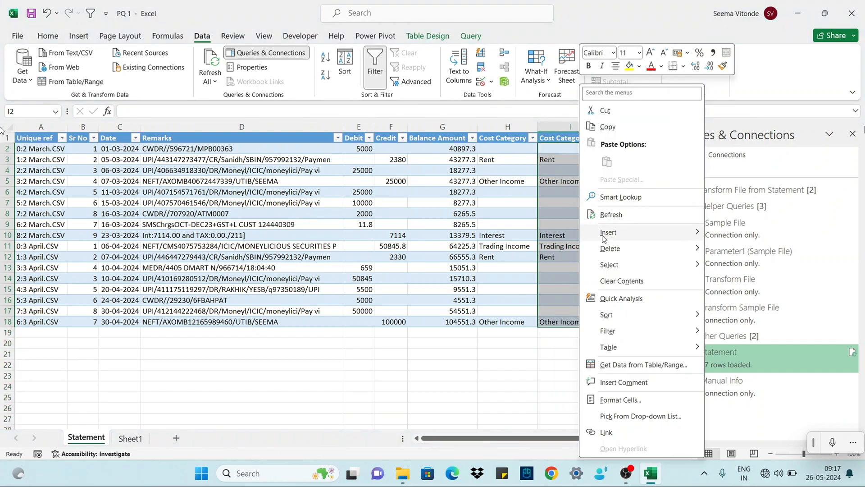
mouse_move(644, 355)
right_click(570, 127)
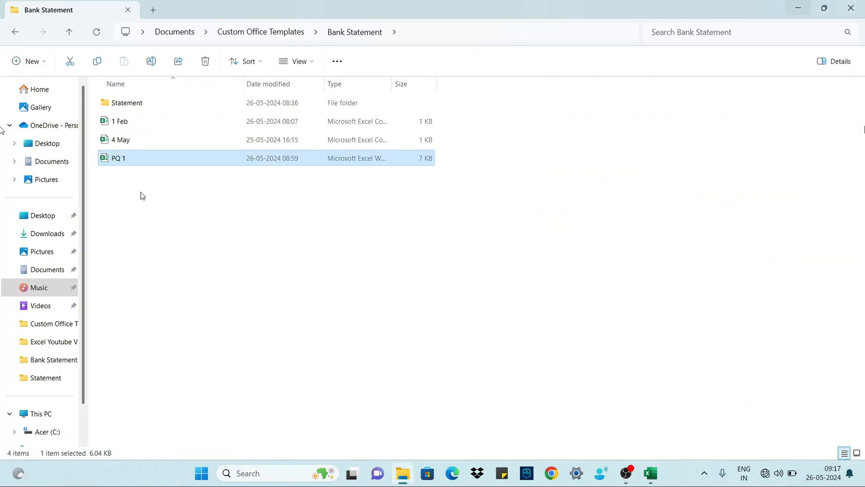
Switch to File Explorer and put the 1 Feb CSV file into the Statement folder
click(129, 122)
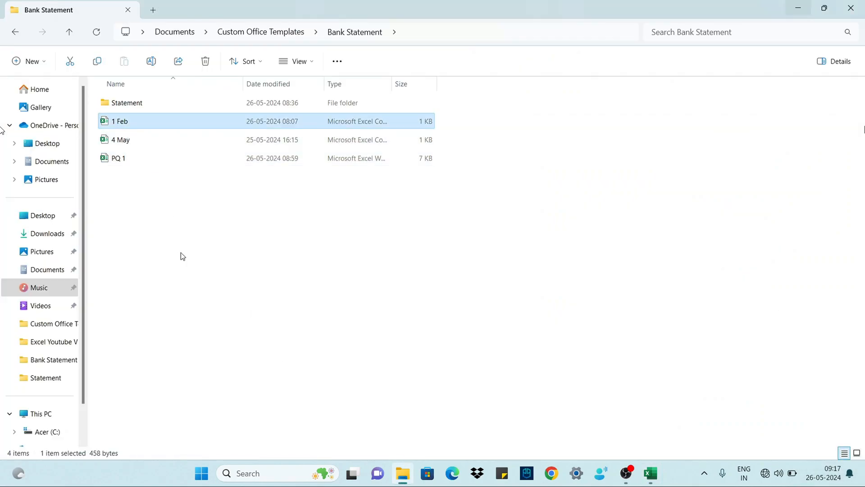
double_click(128, 102)
right_click(159, 189)
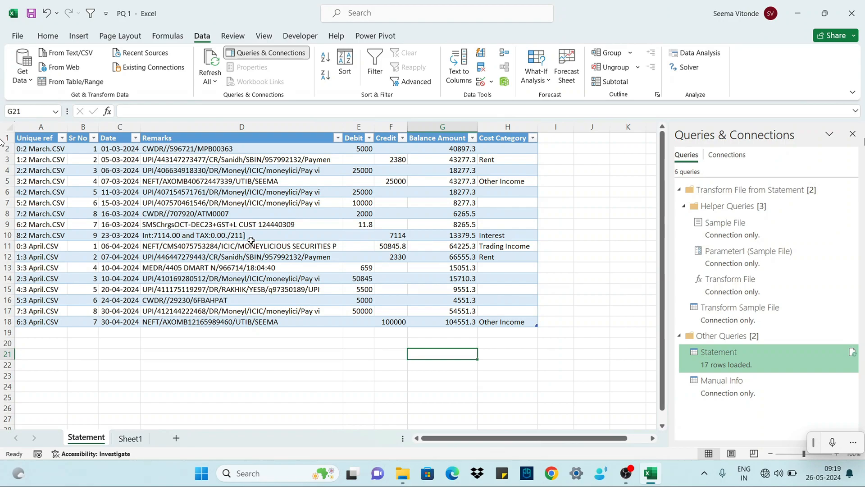
Review the credit entries and cost categories of the 05-03-2024, 07-03-2024 and last April rows in the Statement table
click(497, 159)
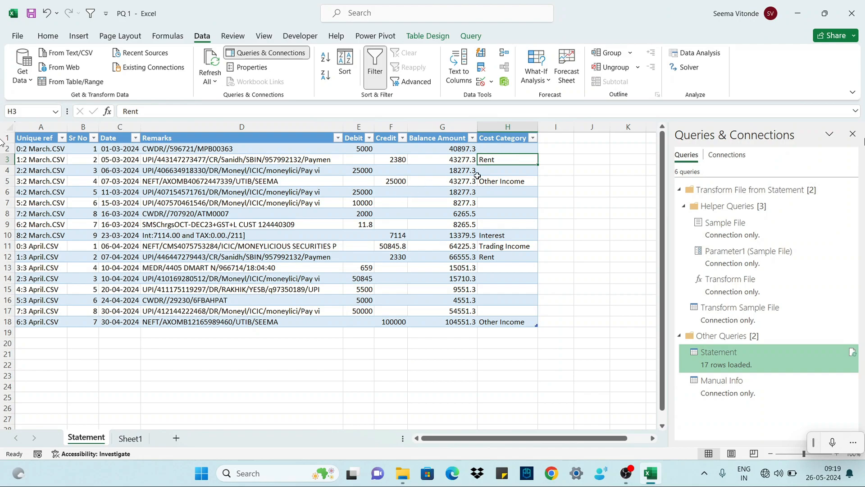
click(8, 160)
click(205, 159)
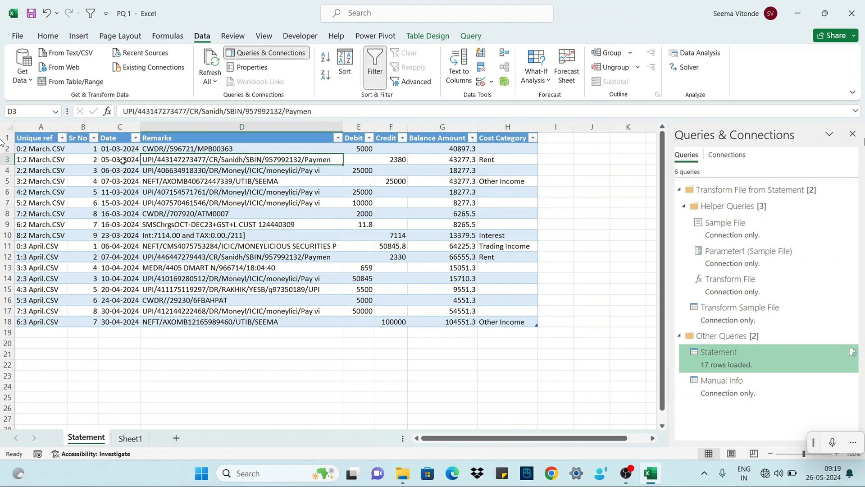
click(386, 160)
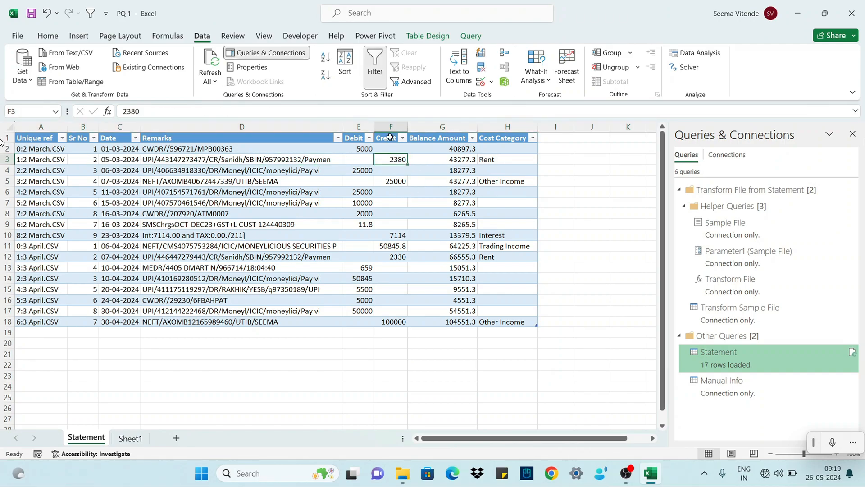
click(498, 160)
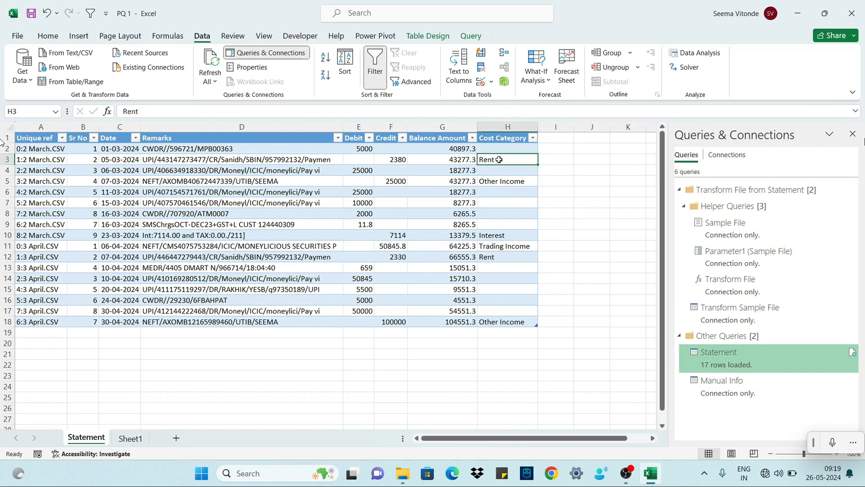
click(398, 182)
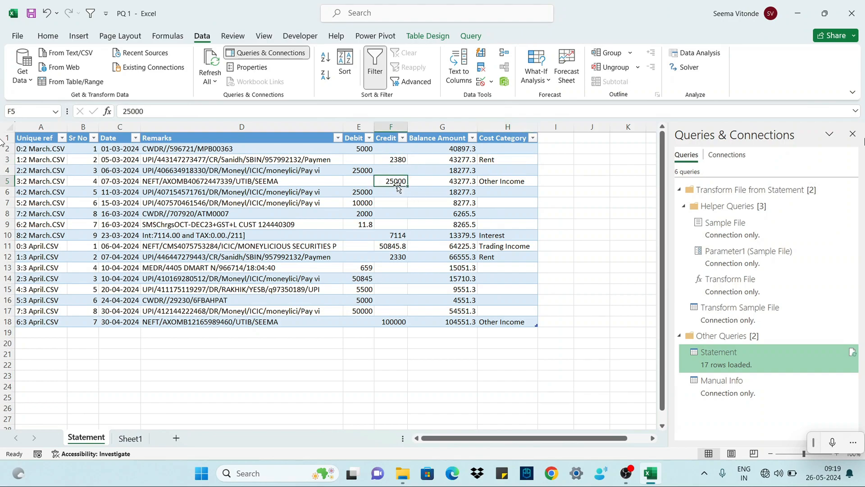
click(495, 182)
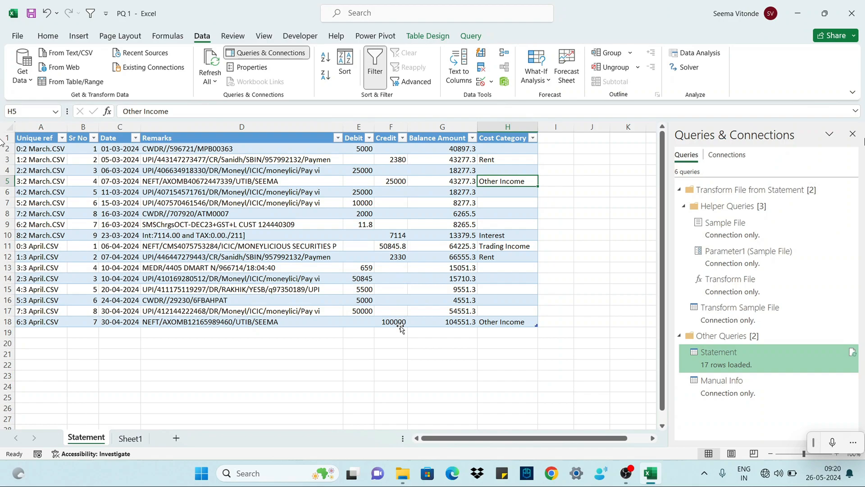
click(501, 322)
Refresh the Statement table to bring in the February transactions and check the cost category alignment
right_click(221, 182)
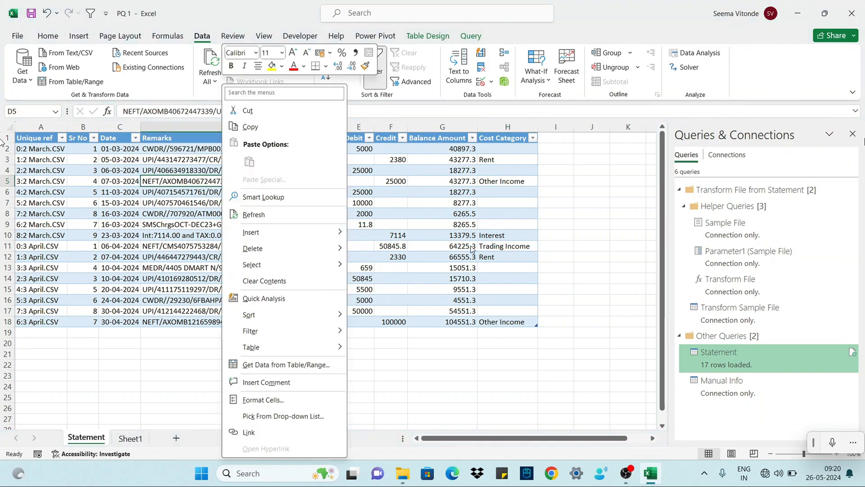
key(Escape)
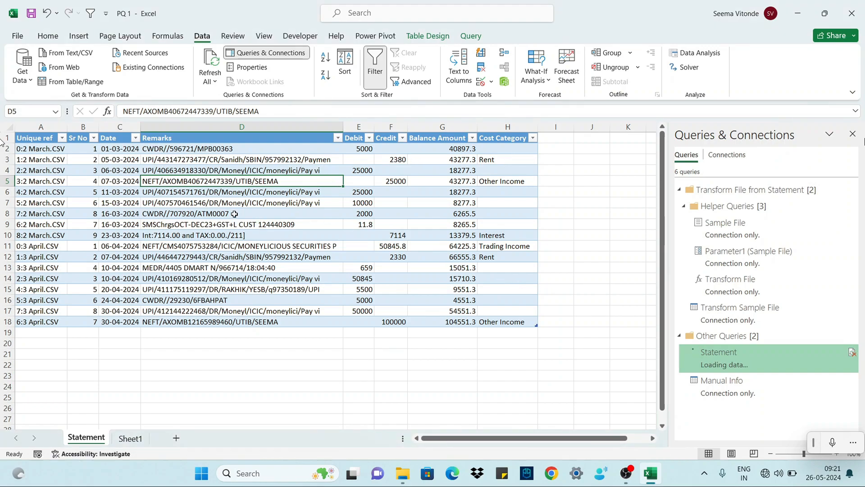
scroll(449, 251, down, 1)
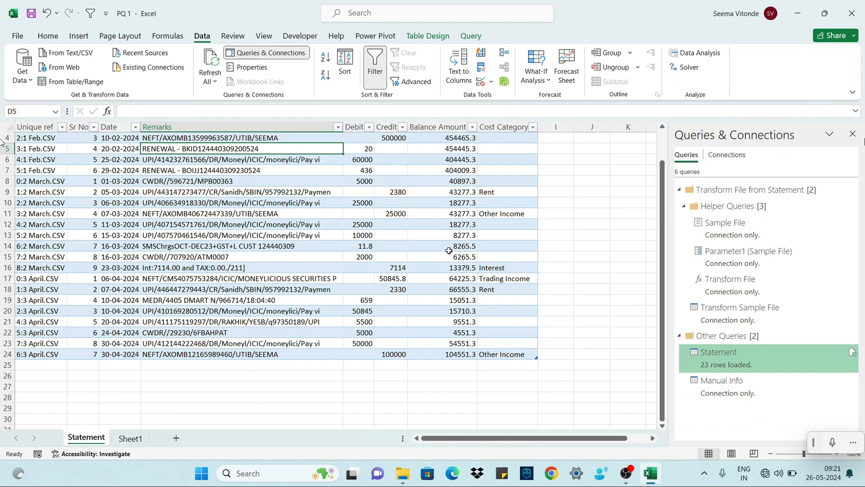
scroll(555, 272, up, 1)
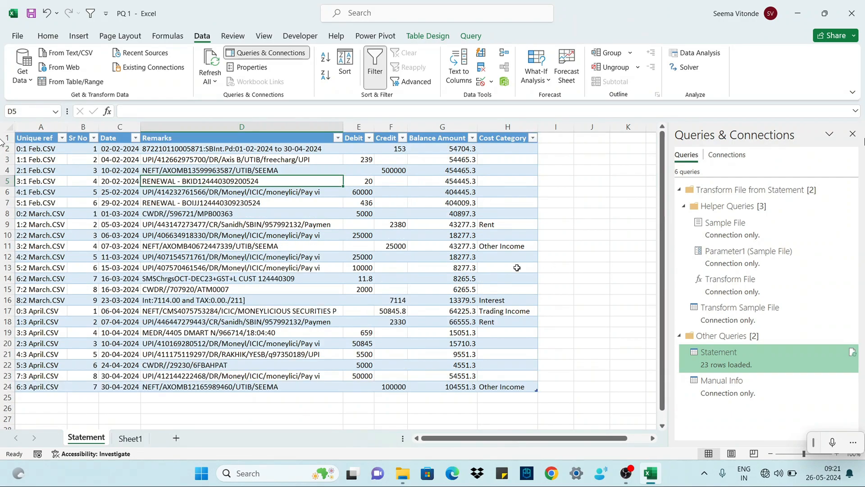